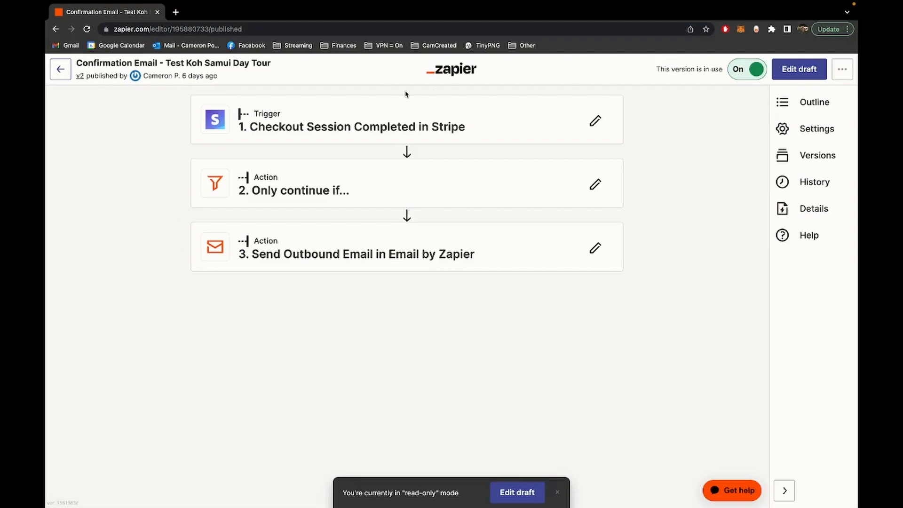
Open the Stripe trigger's details in the existing Zap, and load the Zaps overview at zapier.com/app/zaps in a new browser tab
click(360, 138)
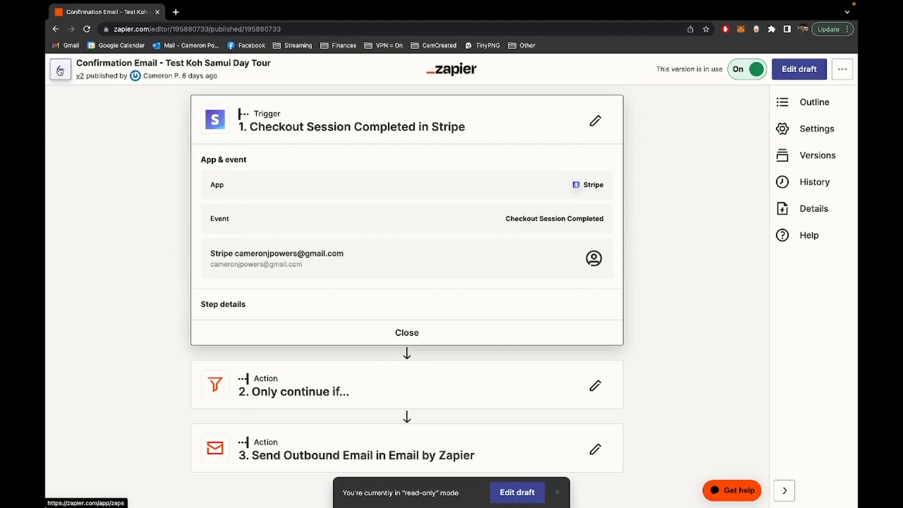
click(175, 12)
text(zapier.com/app/zaps)
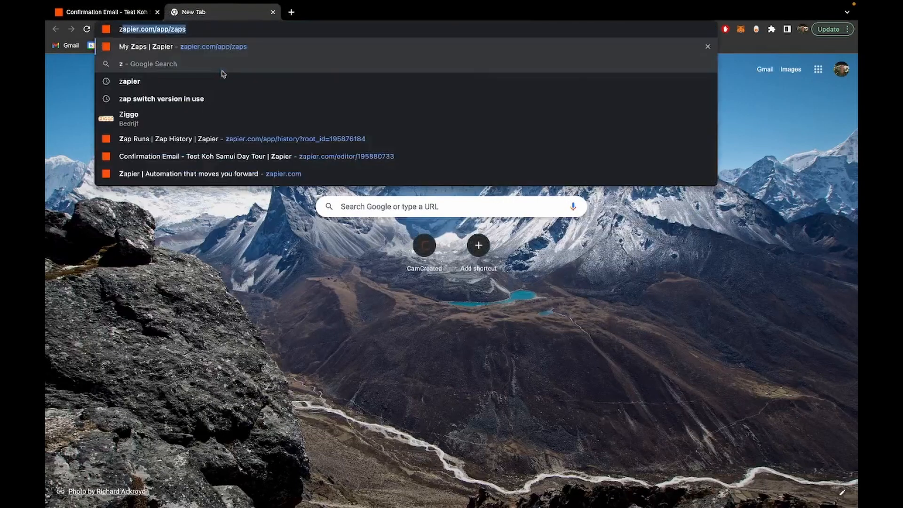
key(Return)
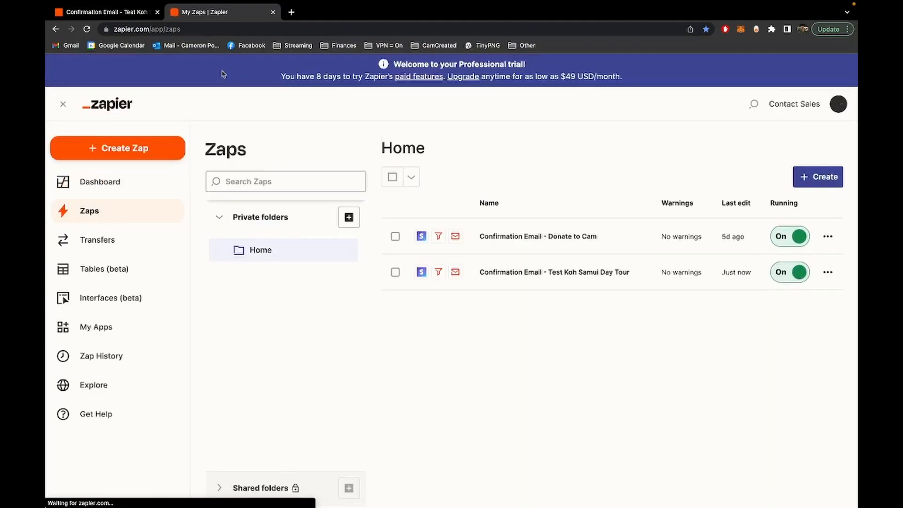
drag(147, 30, 111, 30)
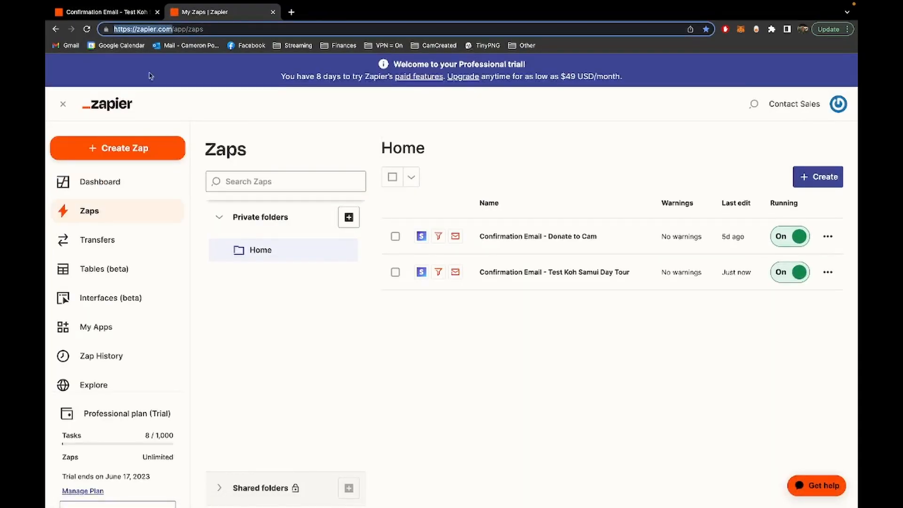
click(205, 103)
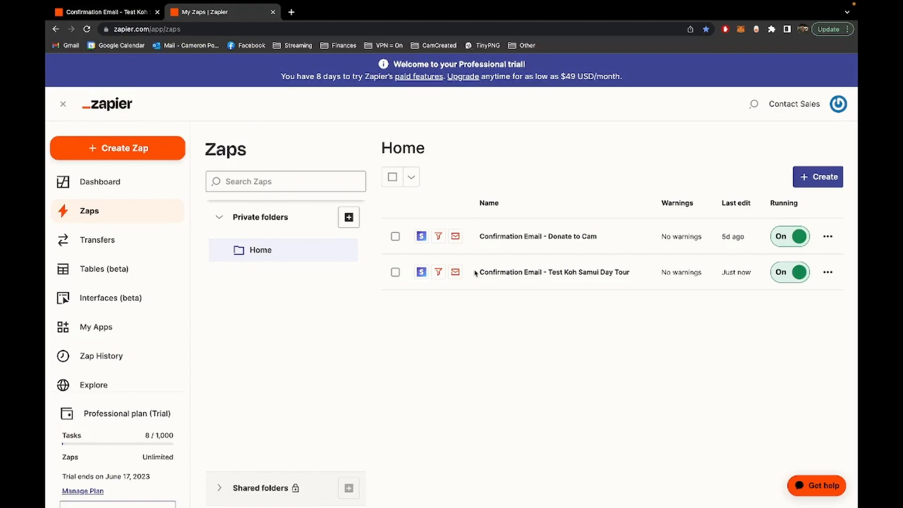
Create a new Zap and choose Stripe as its trigger app
click(113, 12)
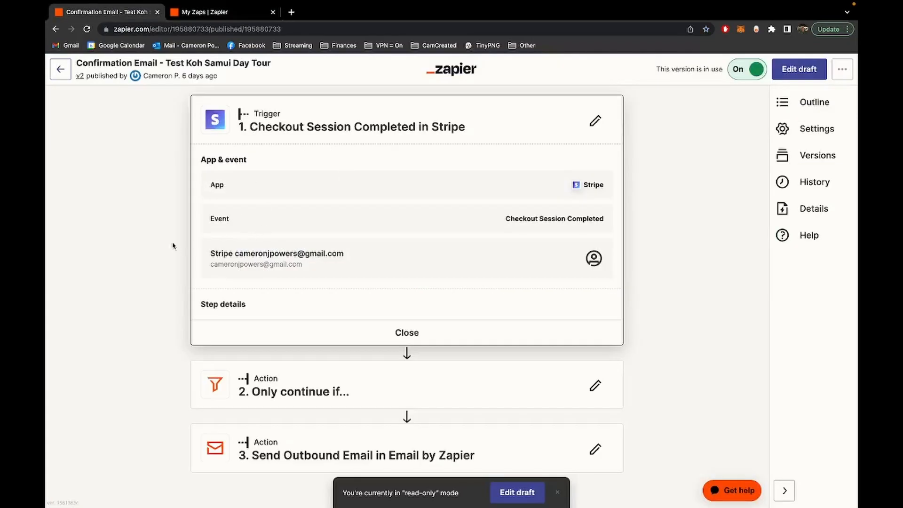
click(207, 13)
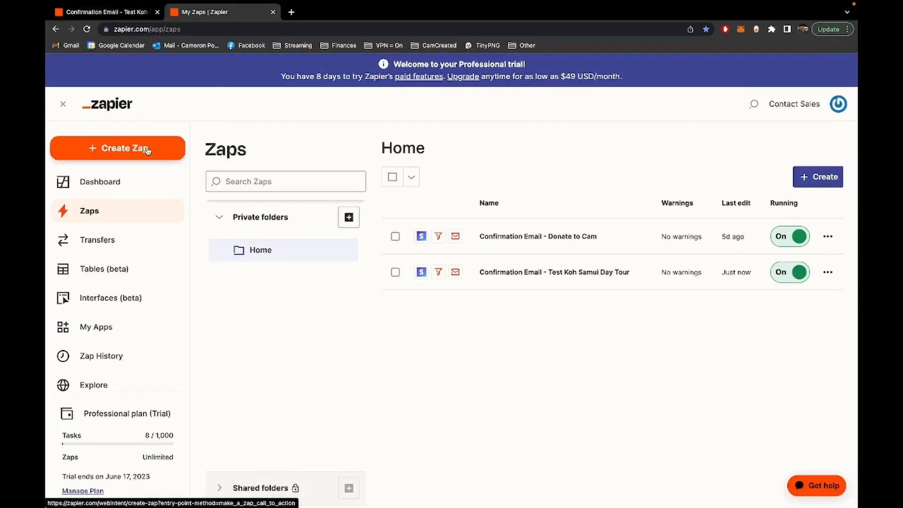
click(147, 150)
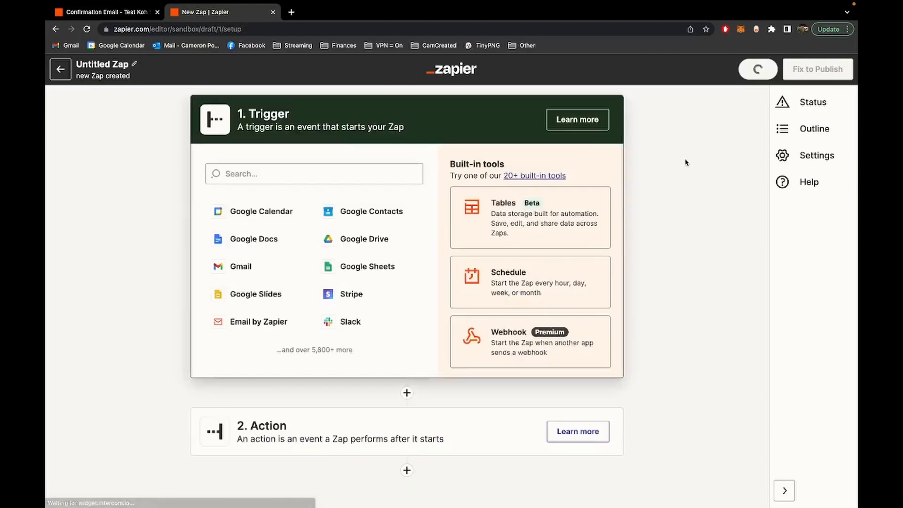
click(259, 174)
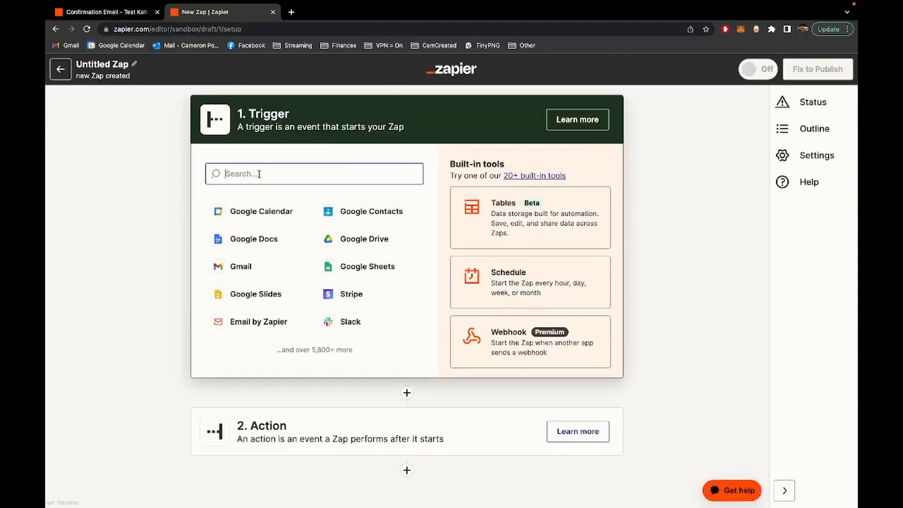
text(strpe)
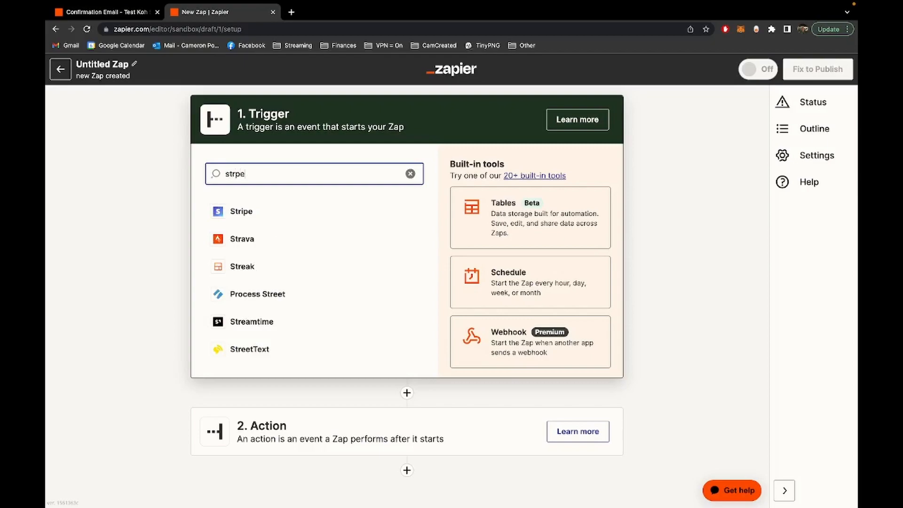
click(244, 214)
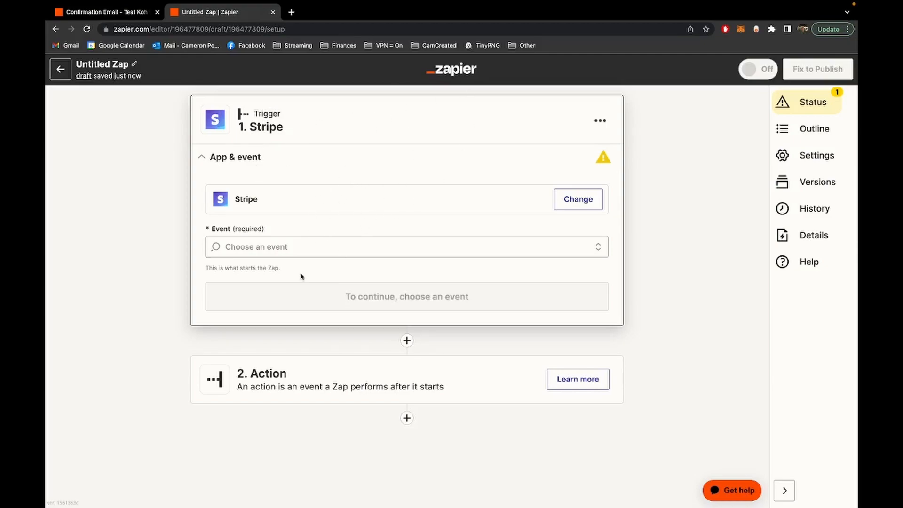
Set the Stripe trigger's event to Checkout Session Completed, matching the existing Zap, and continue to the account settings
click(273, 247)
click(120, 11)
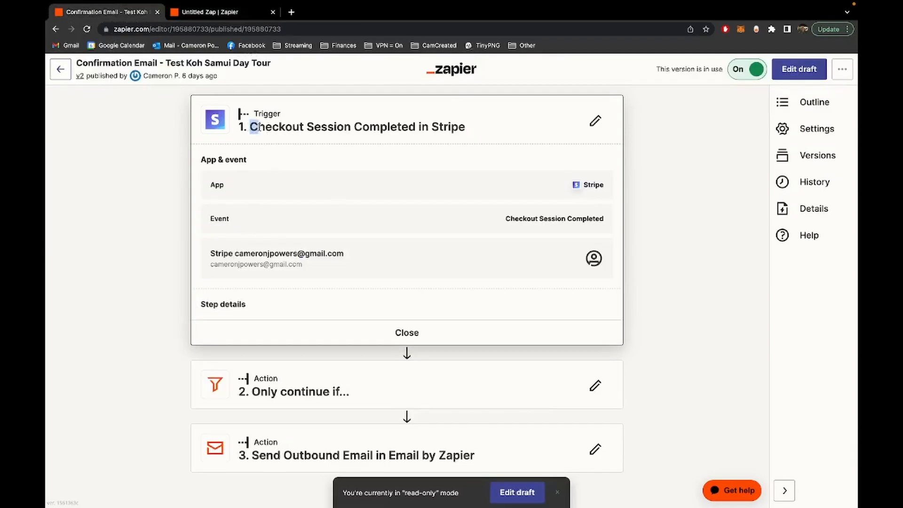
drag(250, 127, 495, 133)
key(super+c)
click(221, 12)
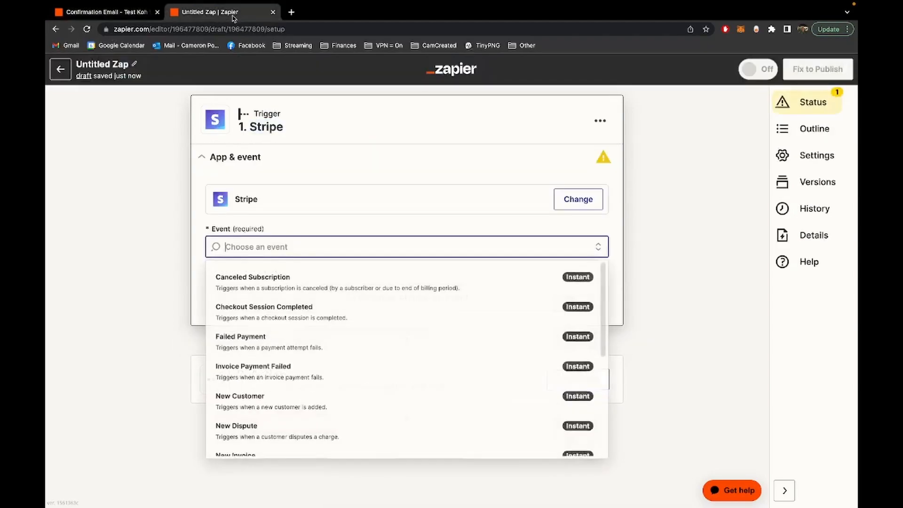
key(super+v)
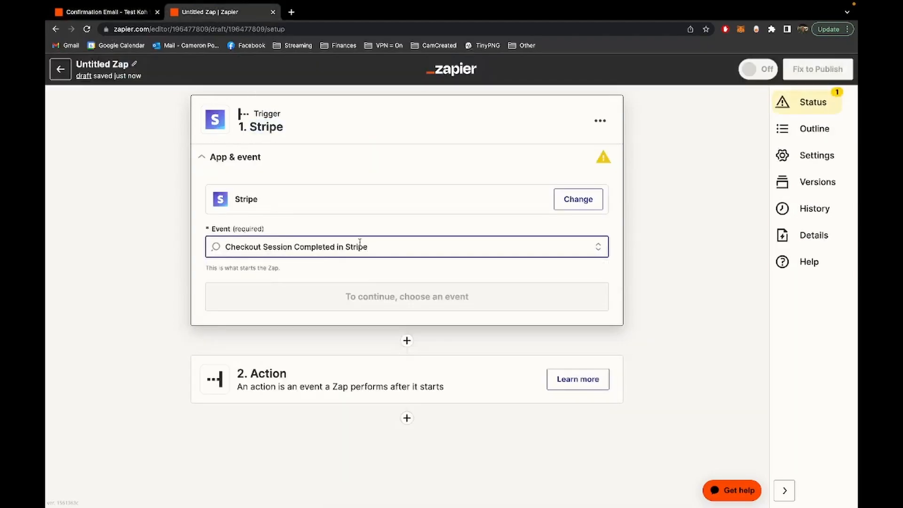
key(super+a)
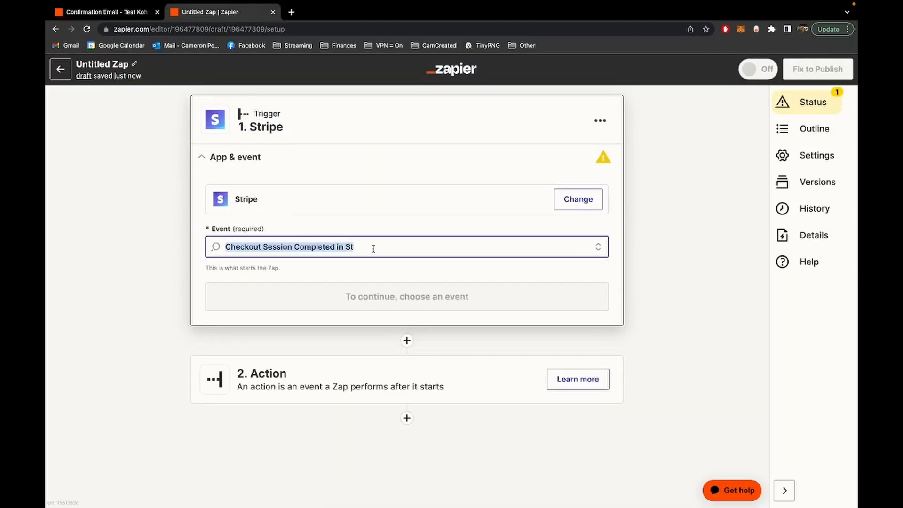
key(BackSpace)
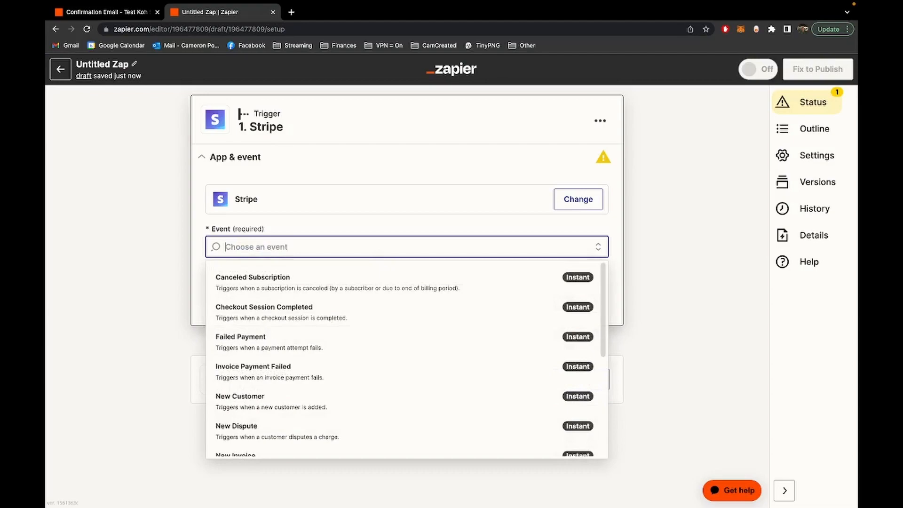
click(275, 311)
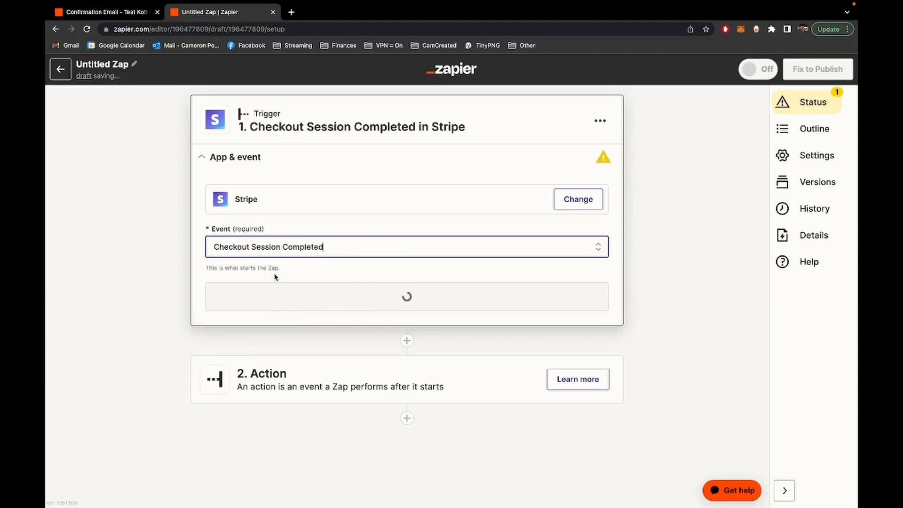
click(284, 296)
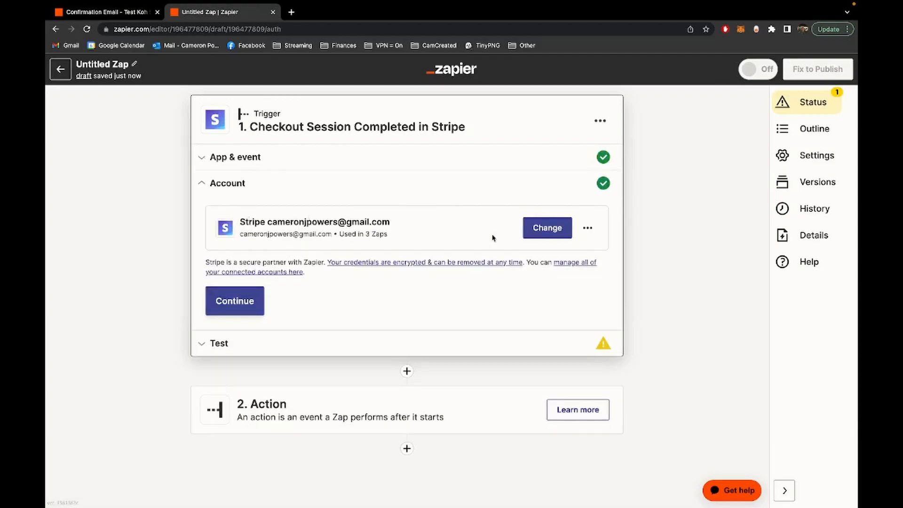
Review the Stripe account choices for the trigger, keep the connected account, and continue to the test section
click(546, 225)
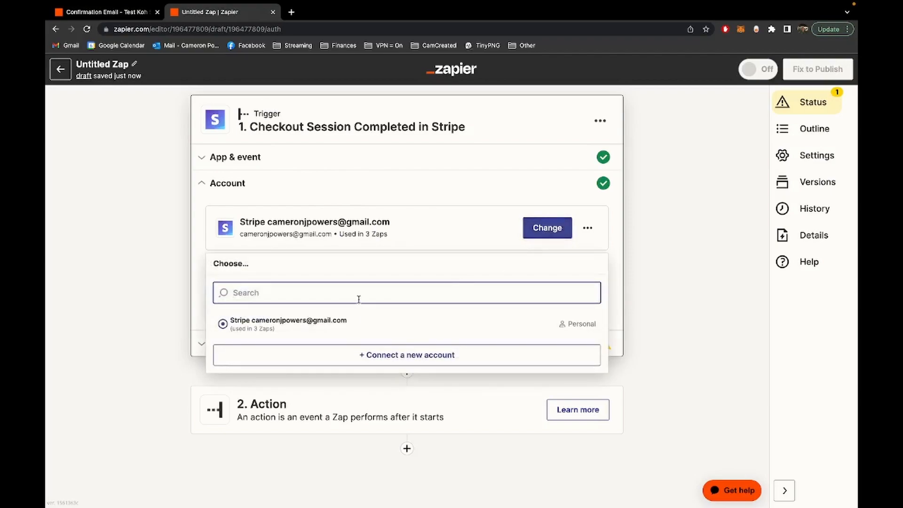
click(204, 282)
drag(267, 221, 398, 221)
click(398, 223)
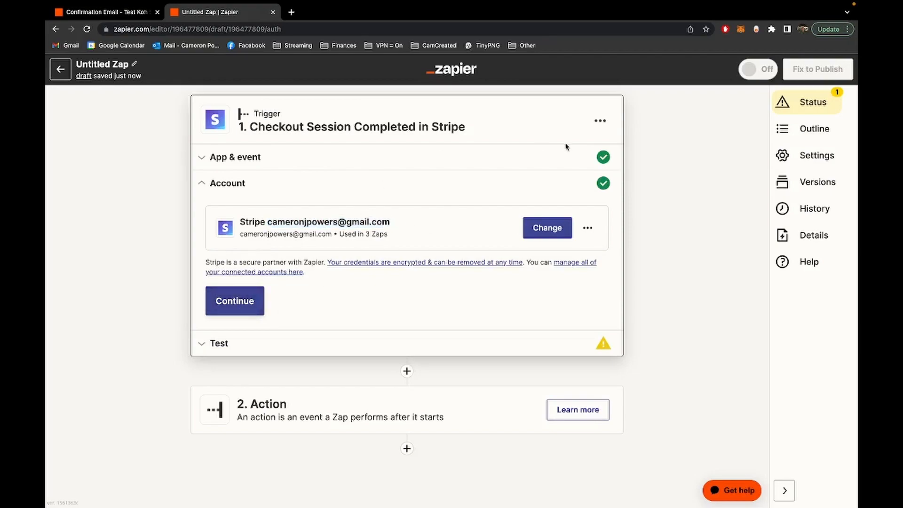
click(241, 306)
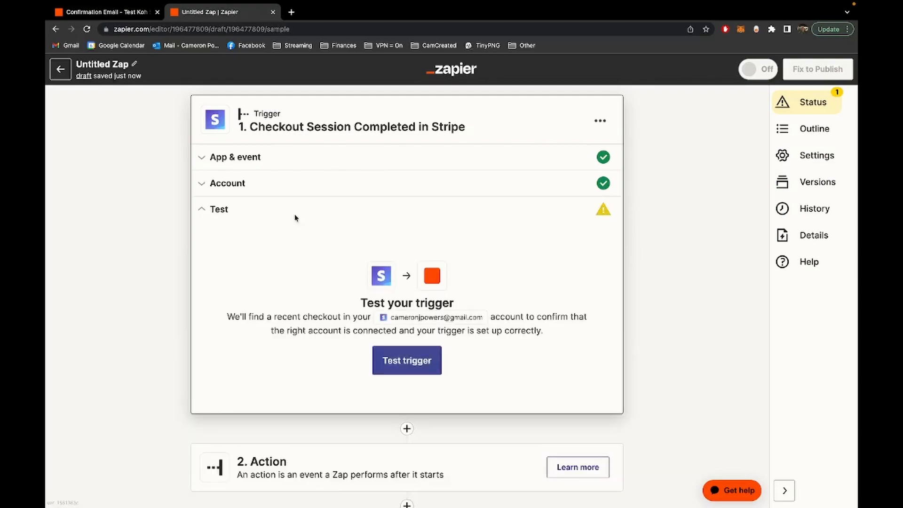
Test the Stripe trigger and view the available sample checkouts, keeping Checkout C selected
click(411, 364)
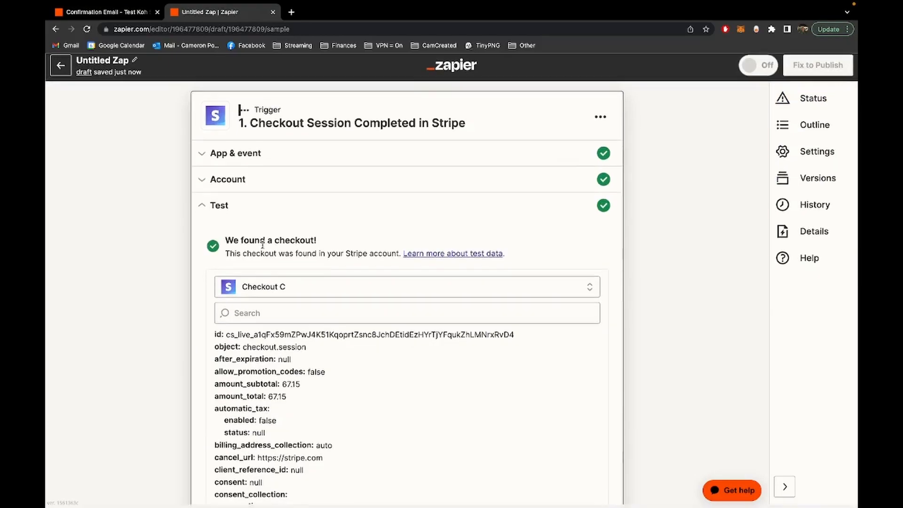
scroll(206, 266, down, 3)
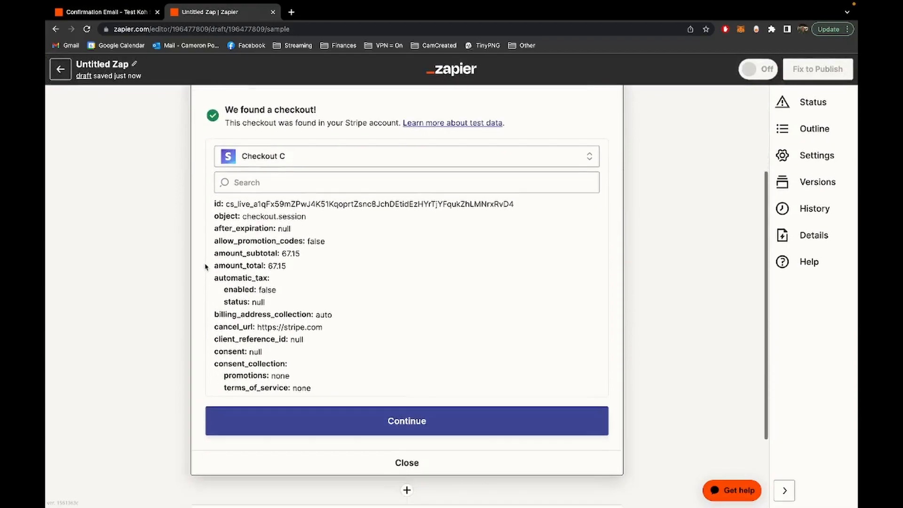
click(307, 162)
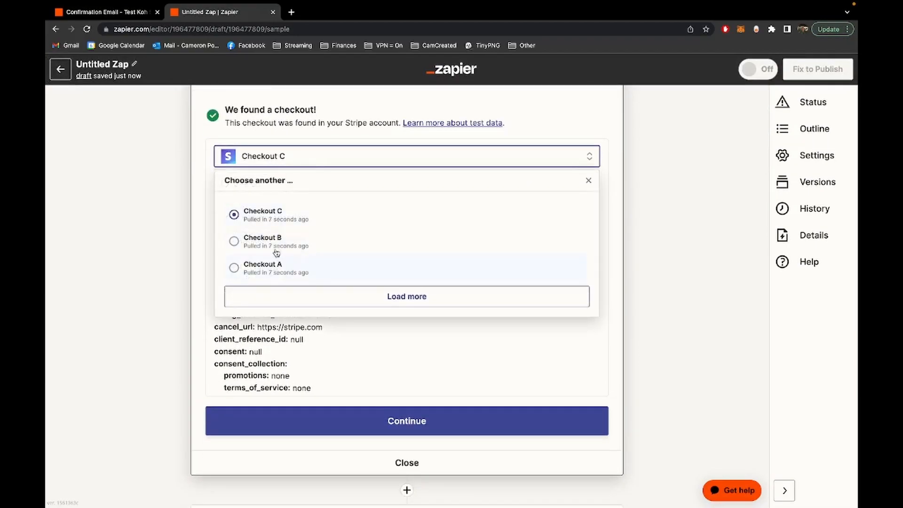
click(197, 239)
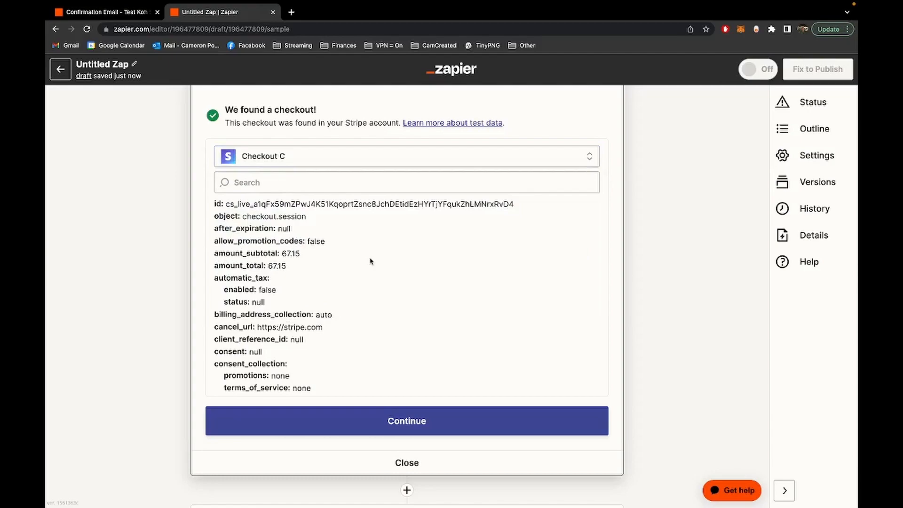
Examine the line item description in the Checkout C data and continue to the Zap's action step
scroll(370, 261, down, 8)
scroll(370, 261, down, 5)
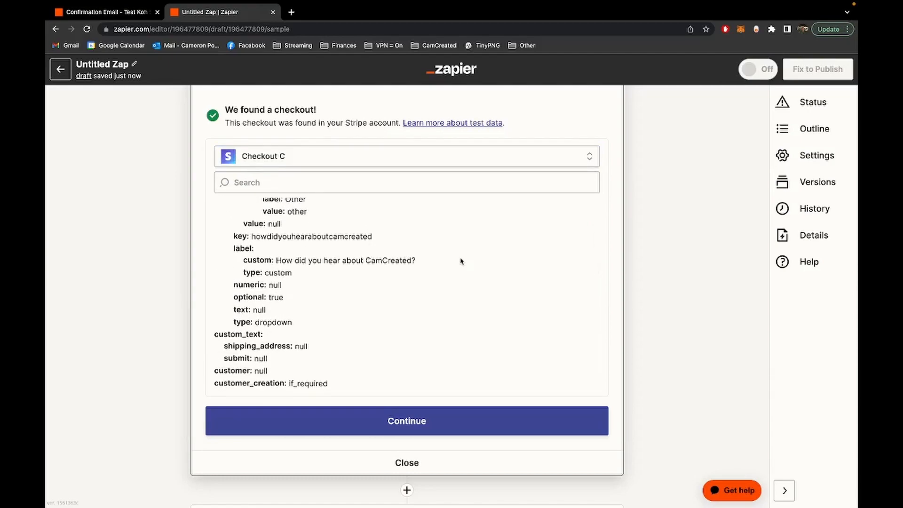
scroll(460, 261, down, 5)
scroll(458, 263, down, 6)
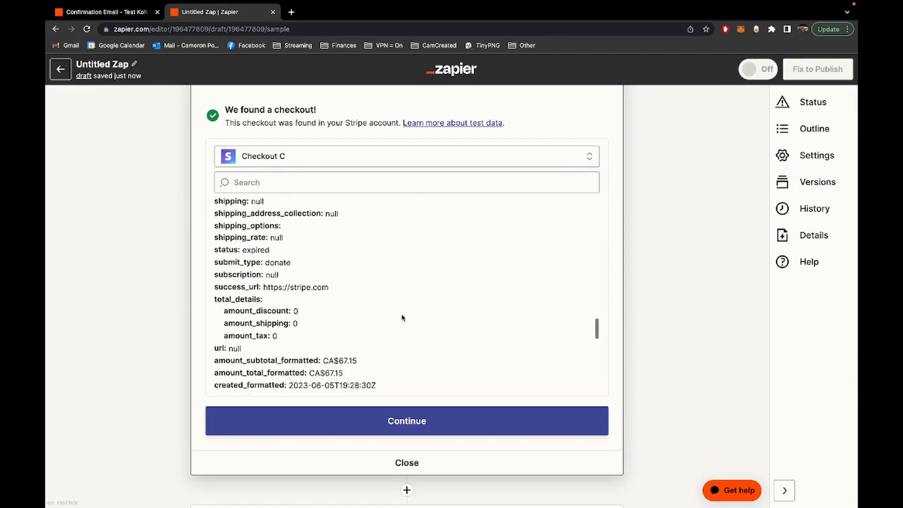
scroll(402, 317, down, 3)
scroll(402, 317, down, 4)
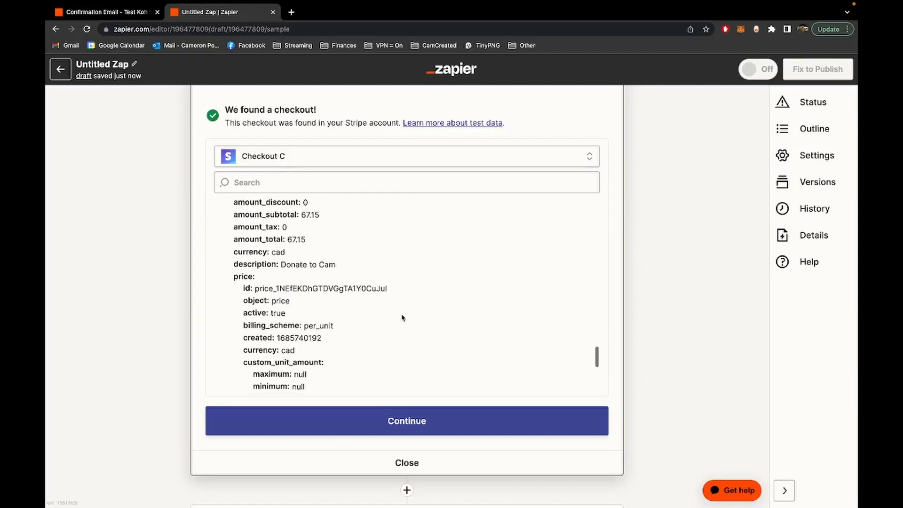
scroll(402, 317, up, 2)
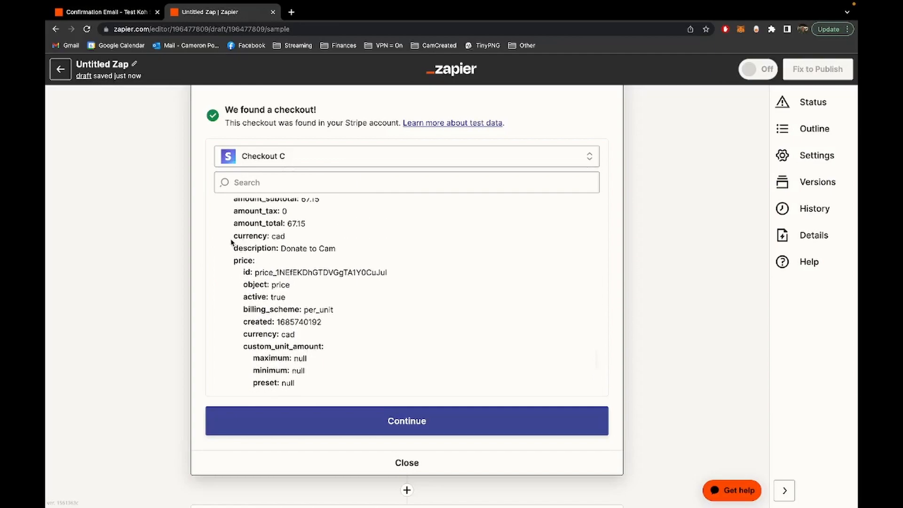
drag(233, 247, 378, 251)
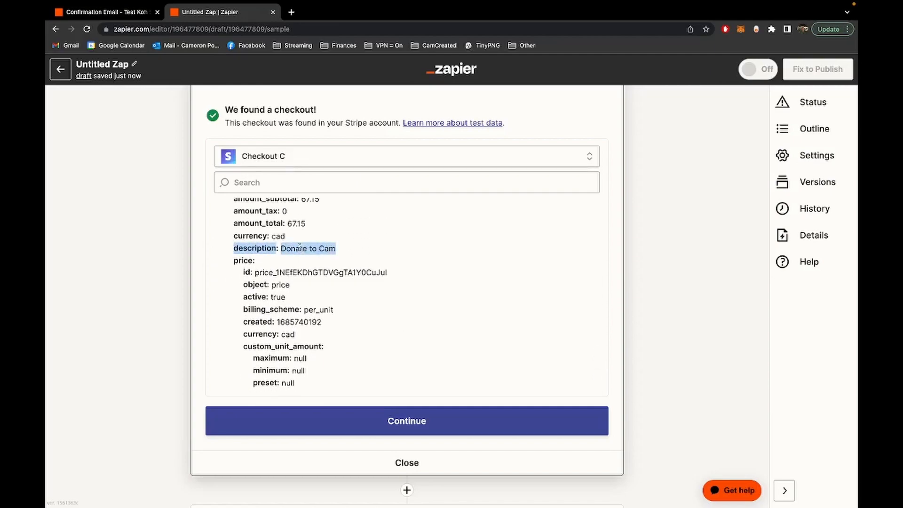
click(301, 248)
drag(281, 247, 381, 250)
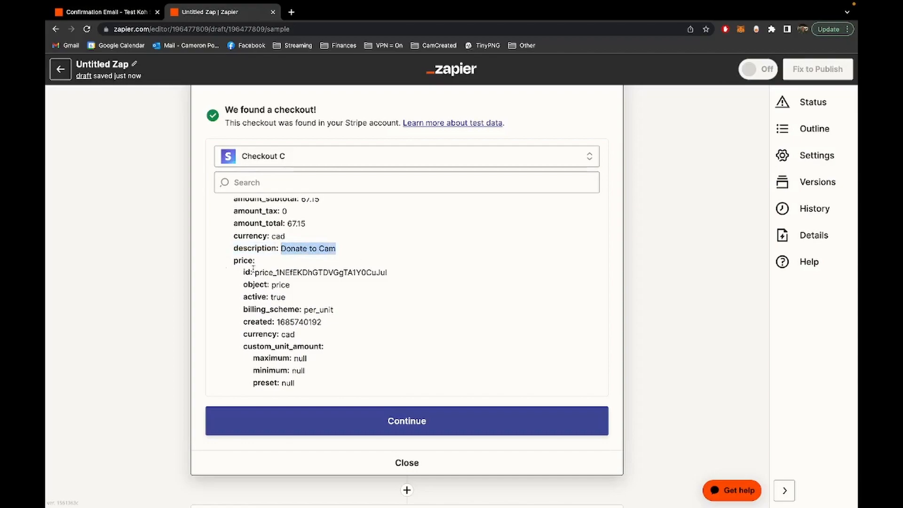
click(200, 271)
click(359, 417)
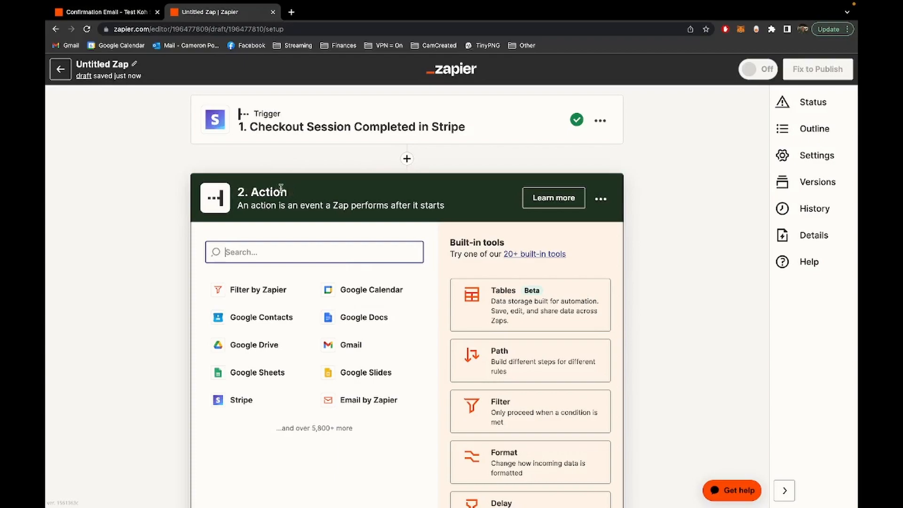
Examine the "Only continue if" filter condition in the existing Koh Samui Day Tour Zap, including the value it must match
click(115, 14)
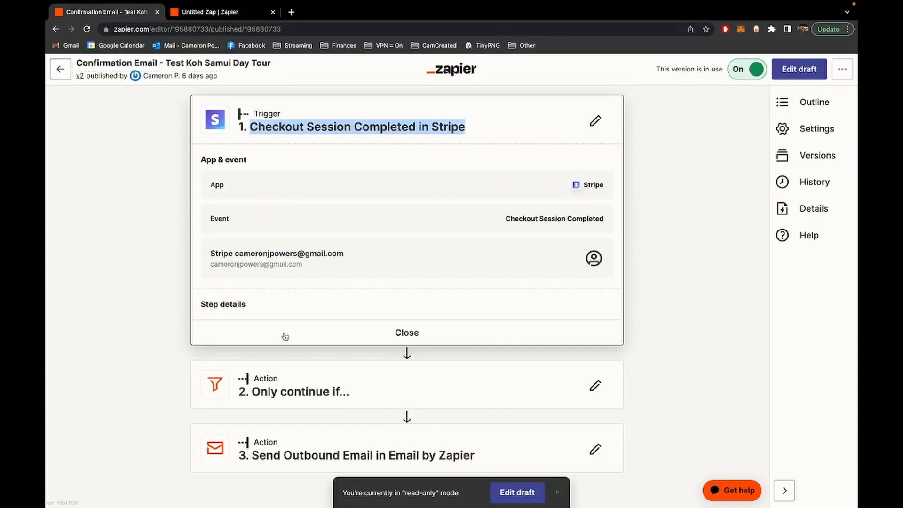
click(269, 389)
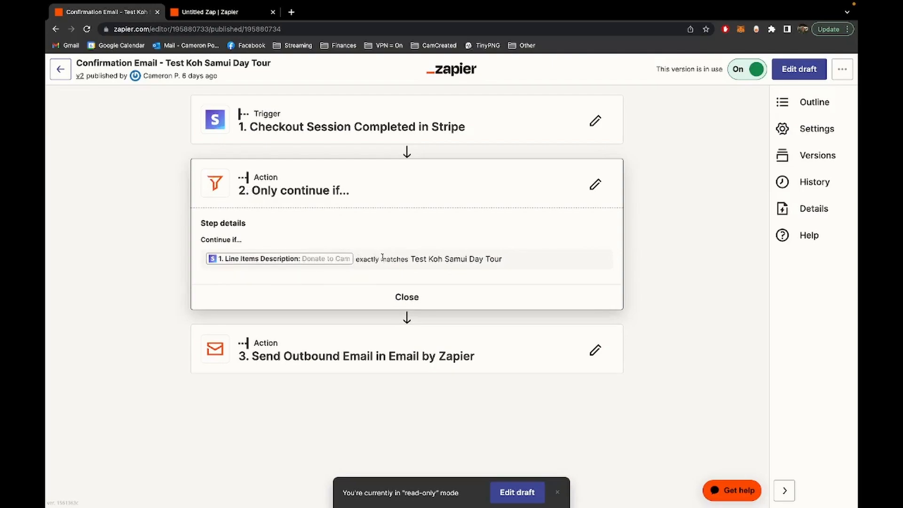
drag(521, 262, 410, 260)
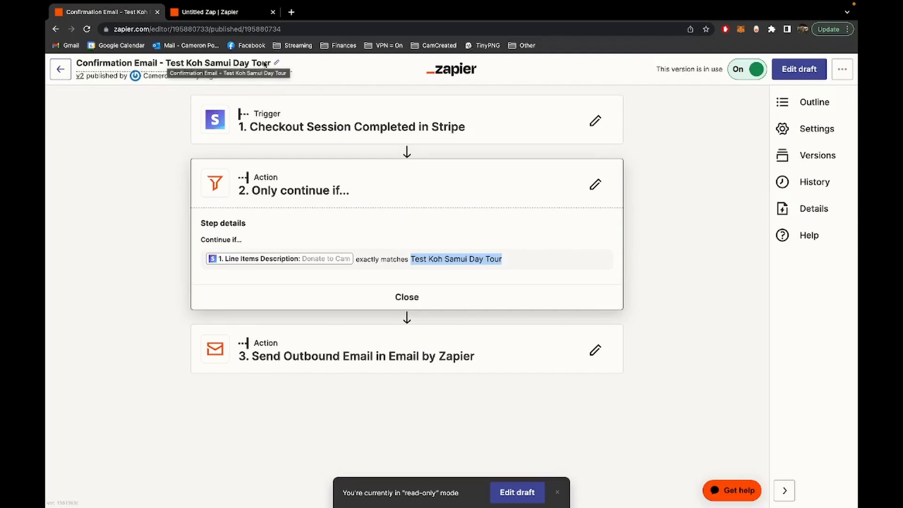
Recheck the exact product name text that the reference Zap's filter has to match
click(433, 244)
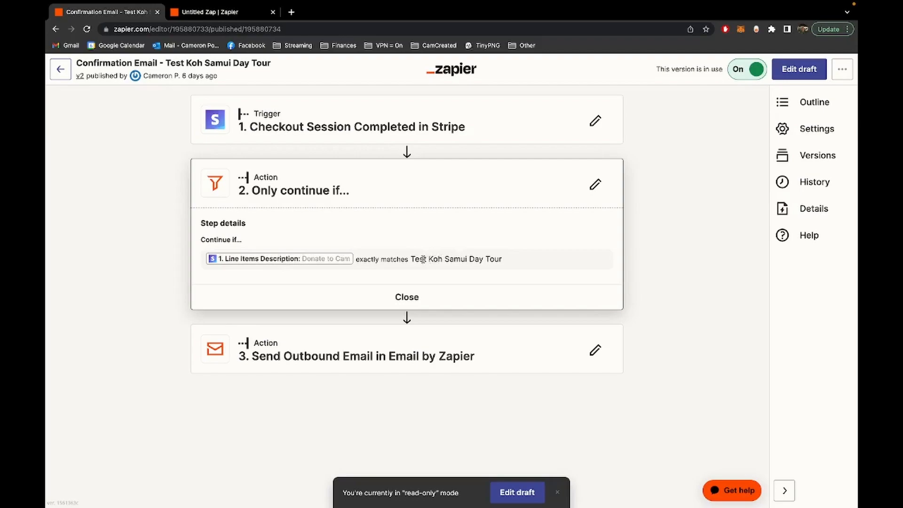
drag(410, 259, 506, 262)
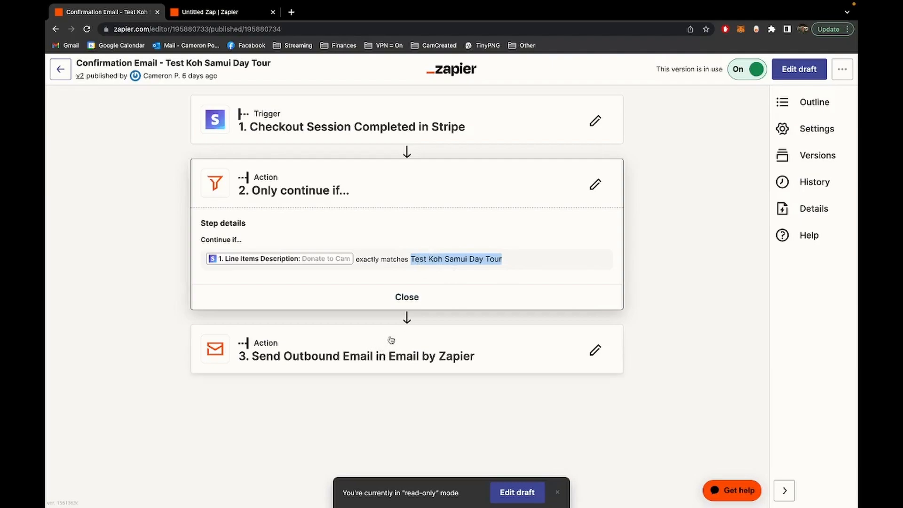
drag(413, 259, 501, 258)
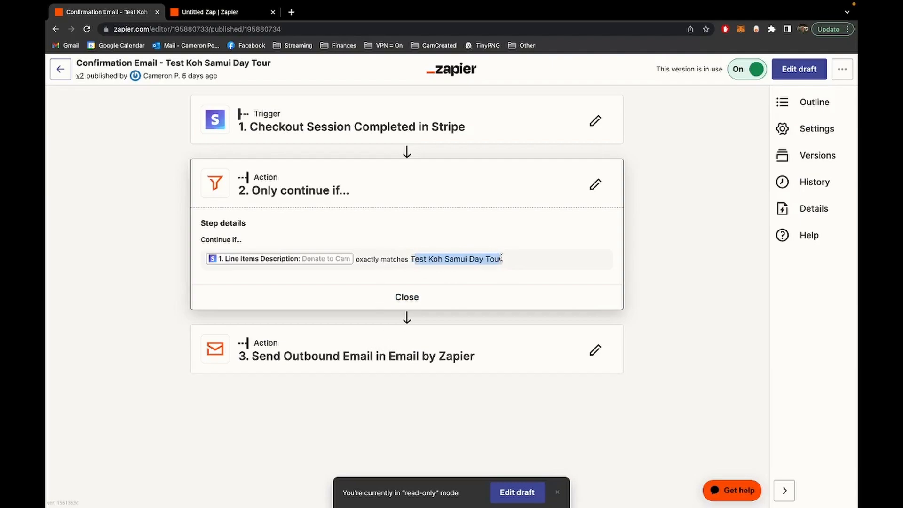
Return to the untitled Zap, find and add Filter by Zapier as action step 2, and continue to its filter setup
click(239, 19)
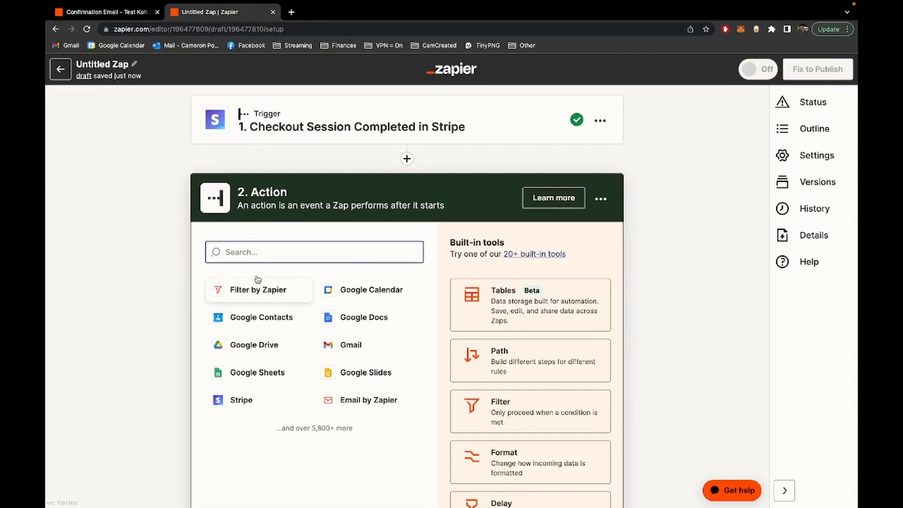
text(filter)
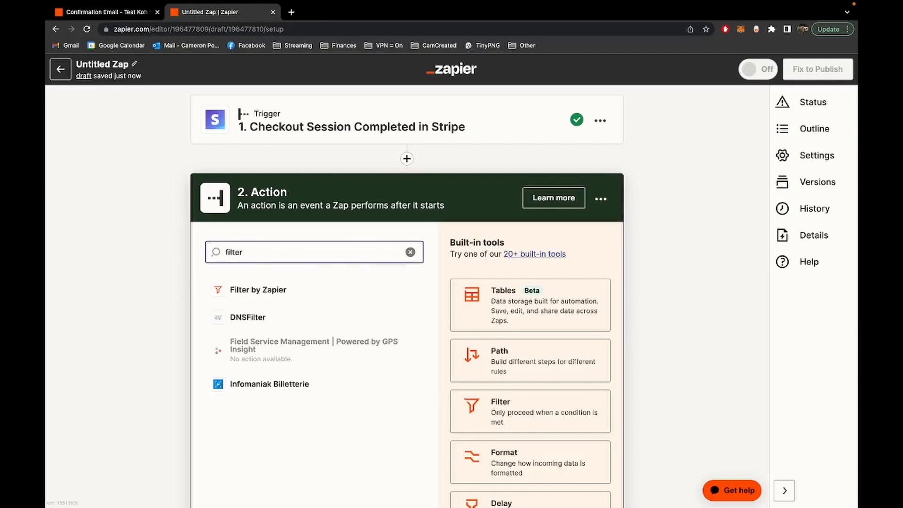
click(257, 292)
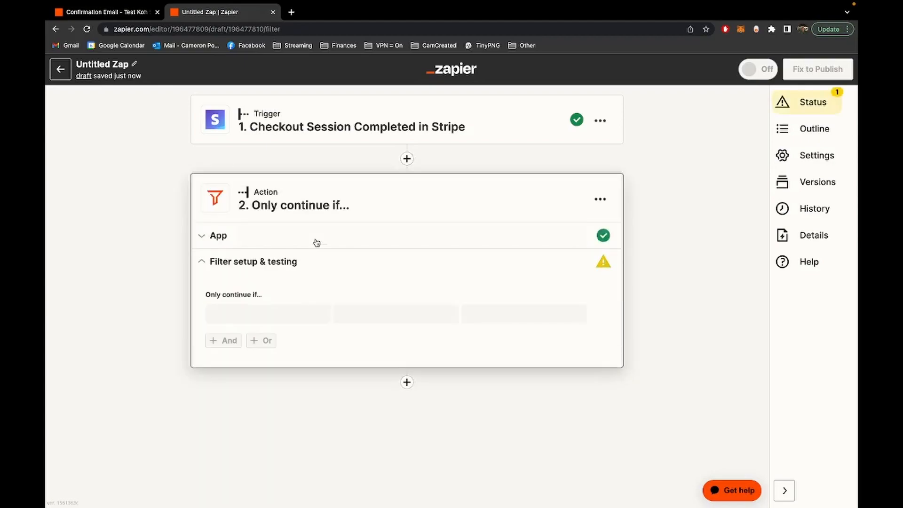
click(318, 237)
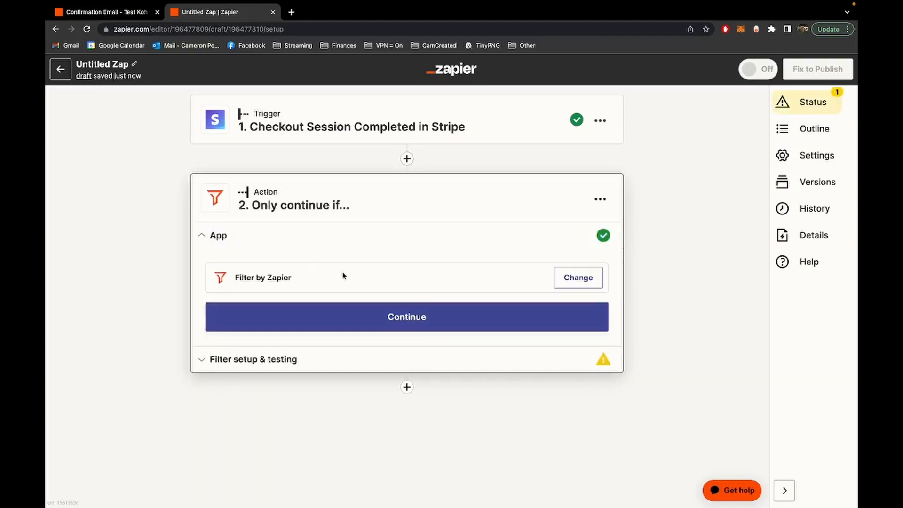
click(314, 316)
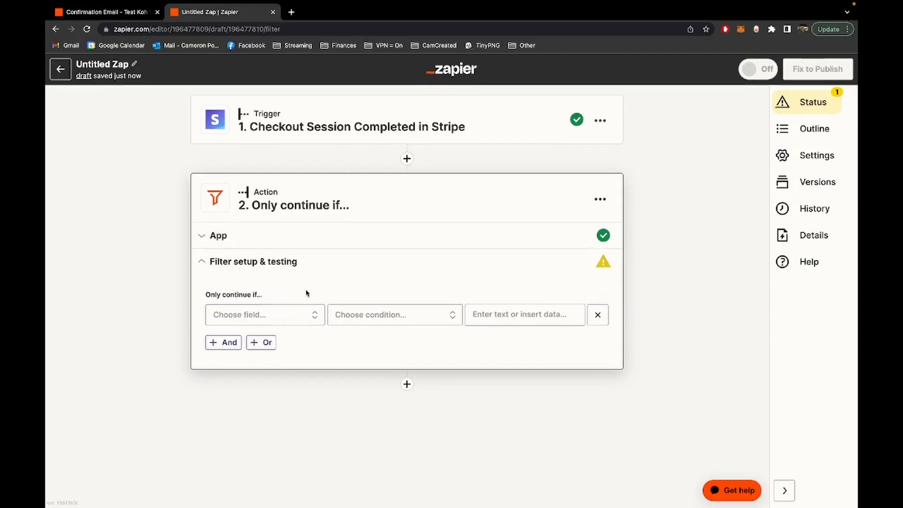
Find the Stripe trigger's Line Items Description and use it as the filter's field
click(262, 314)
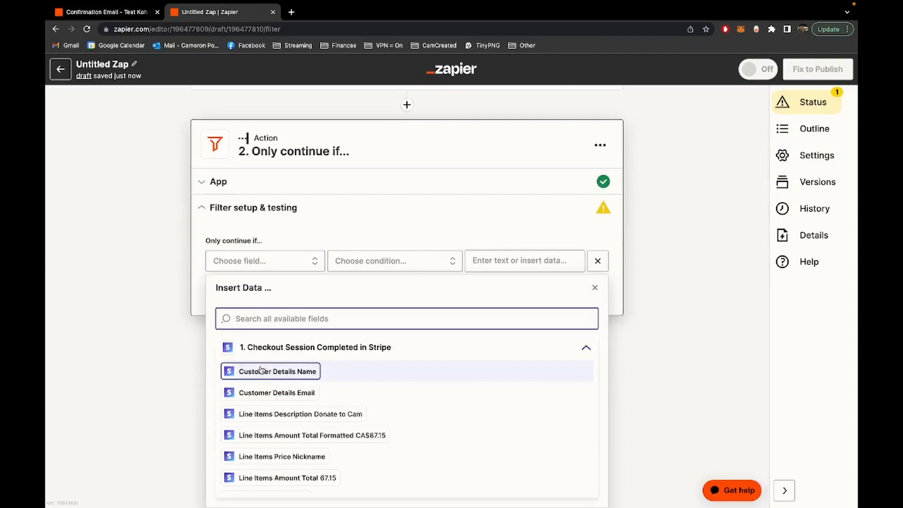
scroll(261, 369, down, 1)
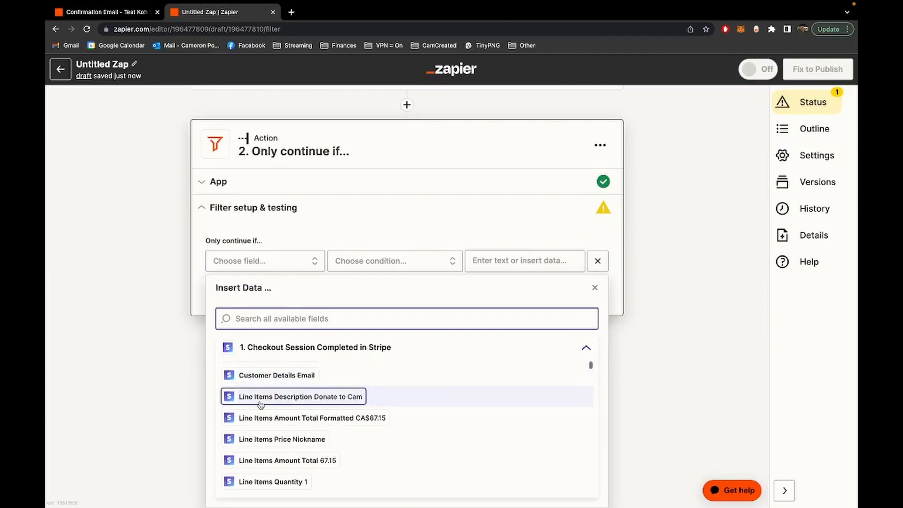
scroll(271, 351, up, 1)
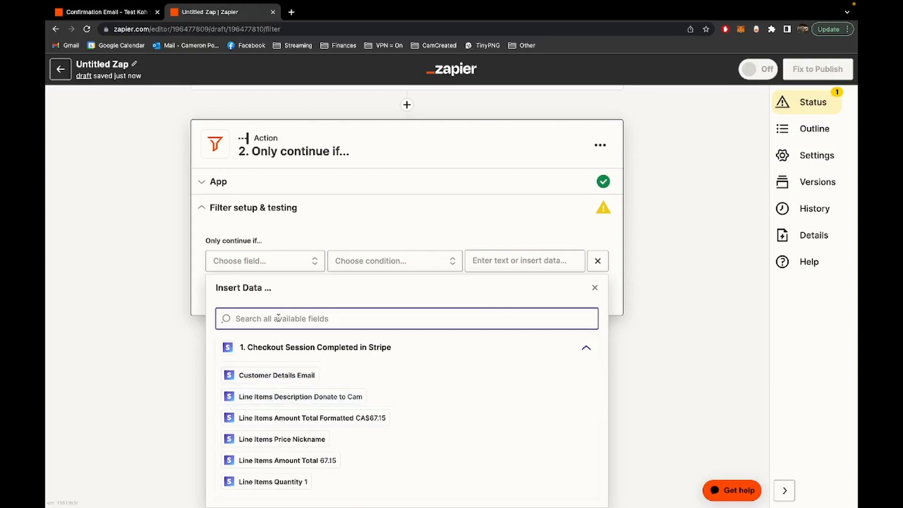
text(line it)
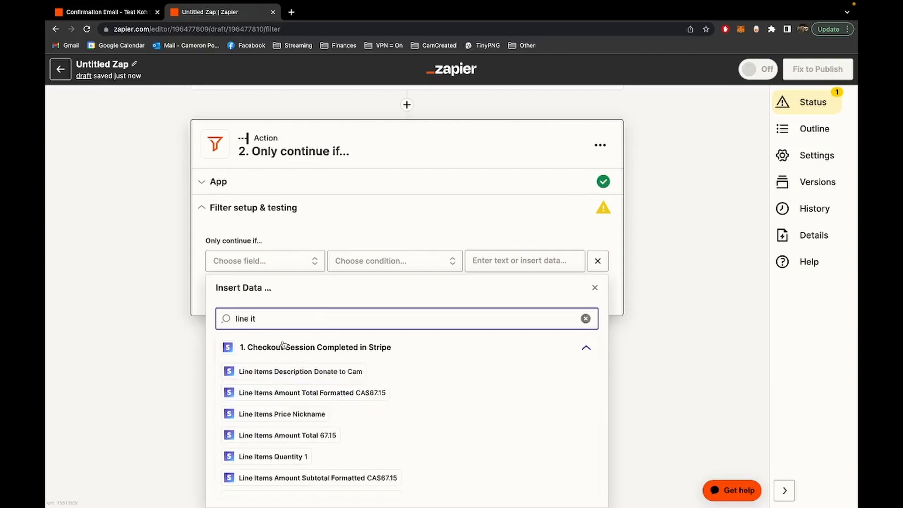
click(296, 371)
Set the filter condition to (Text) Exactly matches and open the comparison value for entry
click(392, 315)
scroll(393, 366, down, 5)
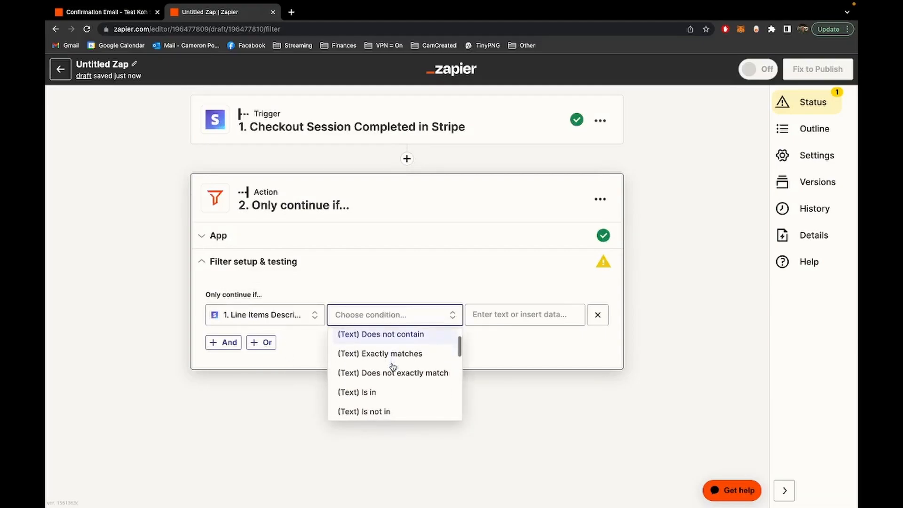
scroll(393, 366, down, 6)
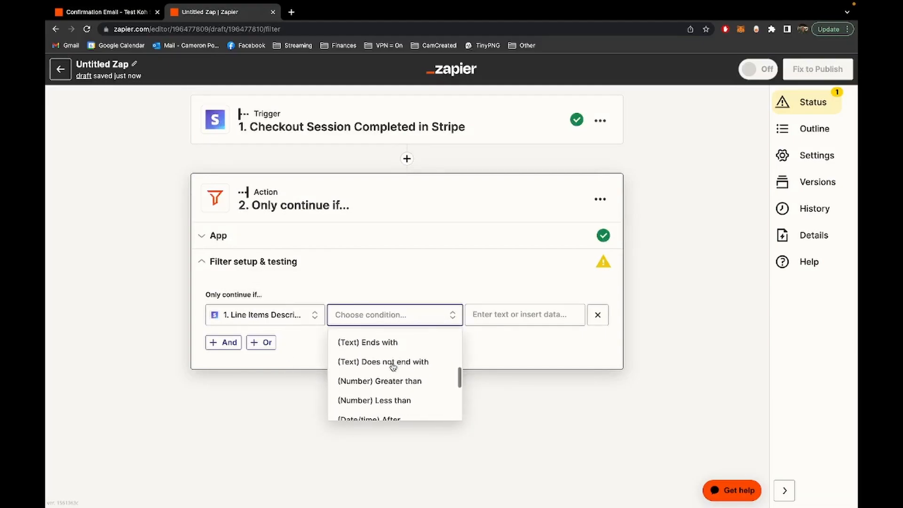
scroll(393, 366, up, 10)
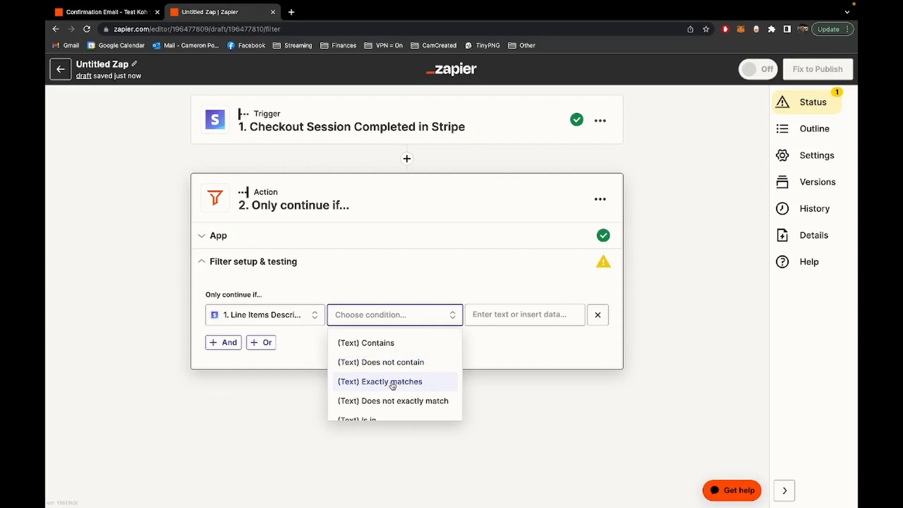
click(400, 381)
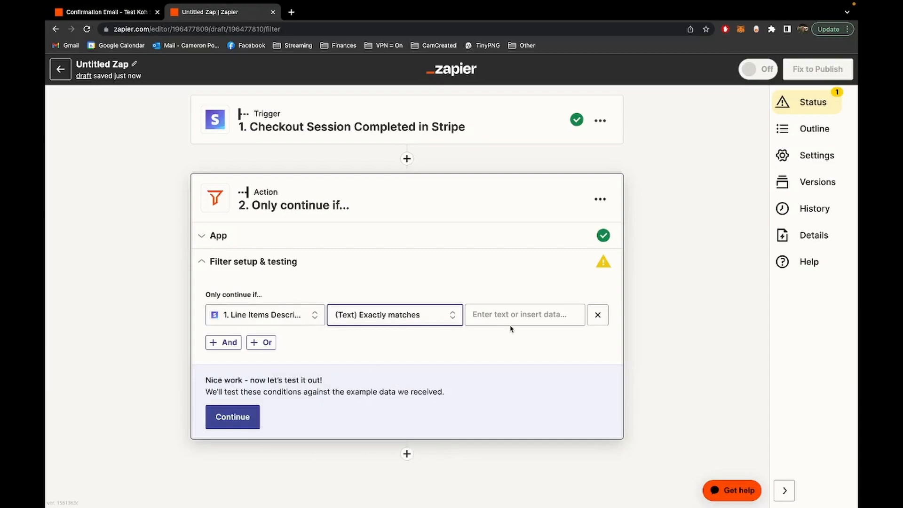
click(495, 315)
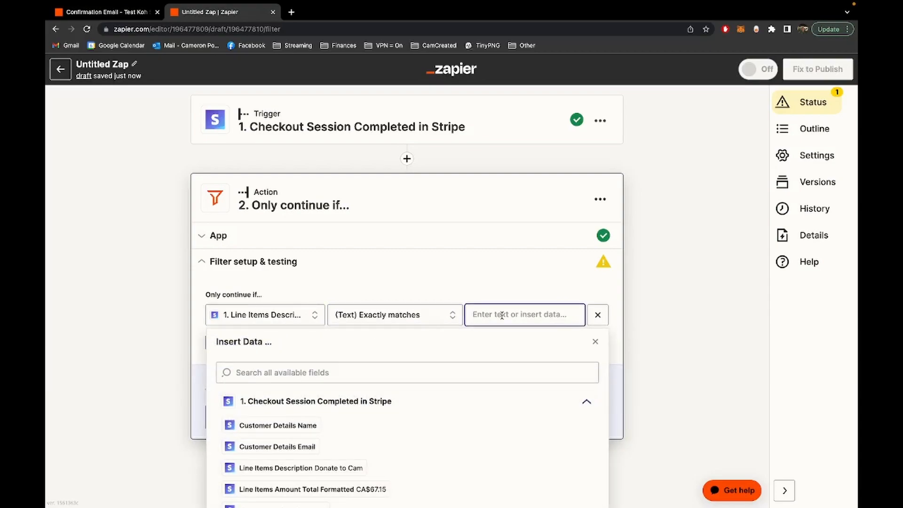
scroll(501, 314, down, 2)
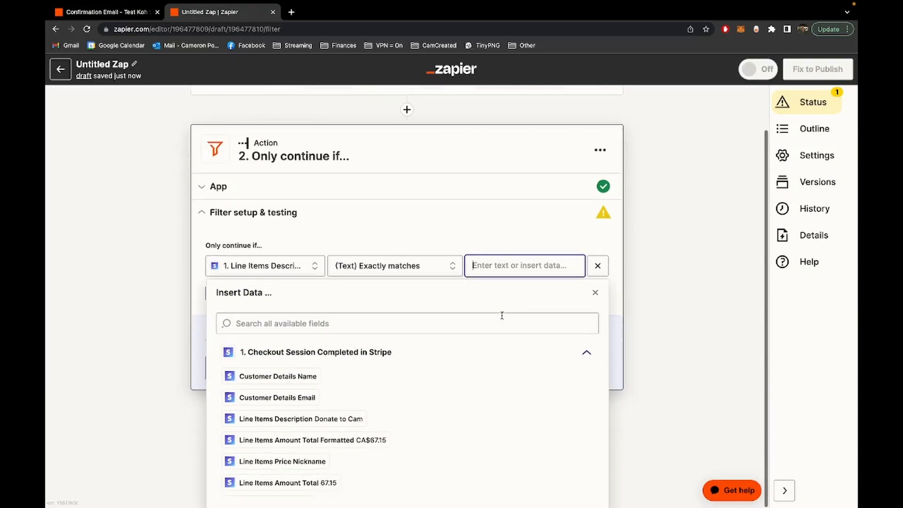
Find the Stripe website through a web search in a new browser tab and open the Stripe dashboard
click(291, 12)
text(stipe)
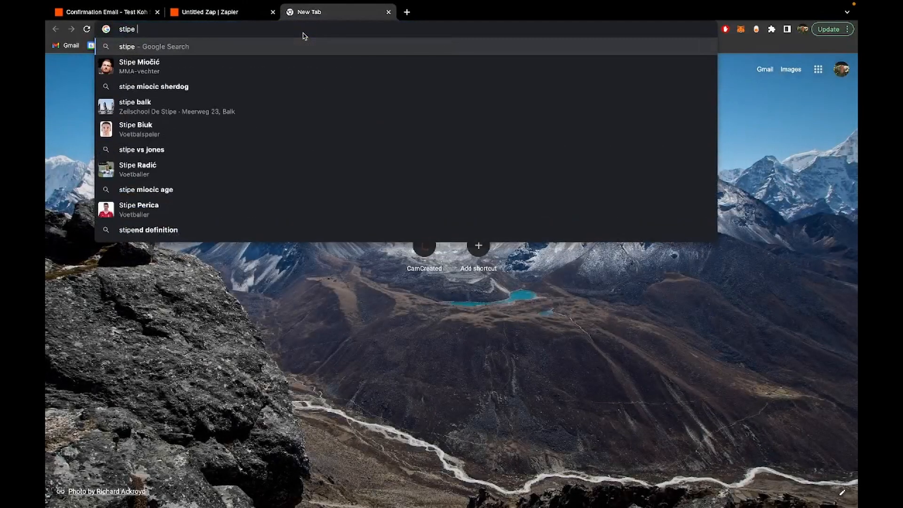
key(Return)
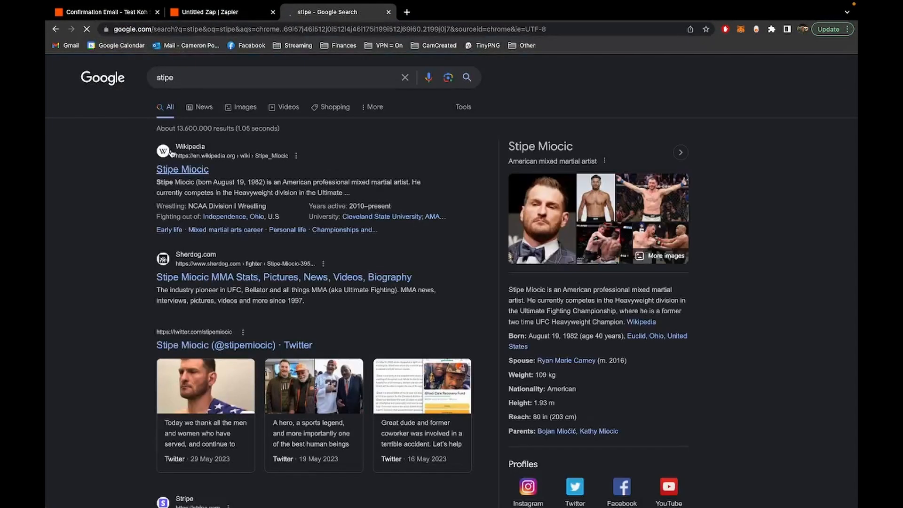
scroll(189, 273, down, 5)
scroll(189, 273, down, 3)
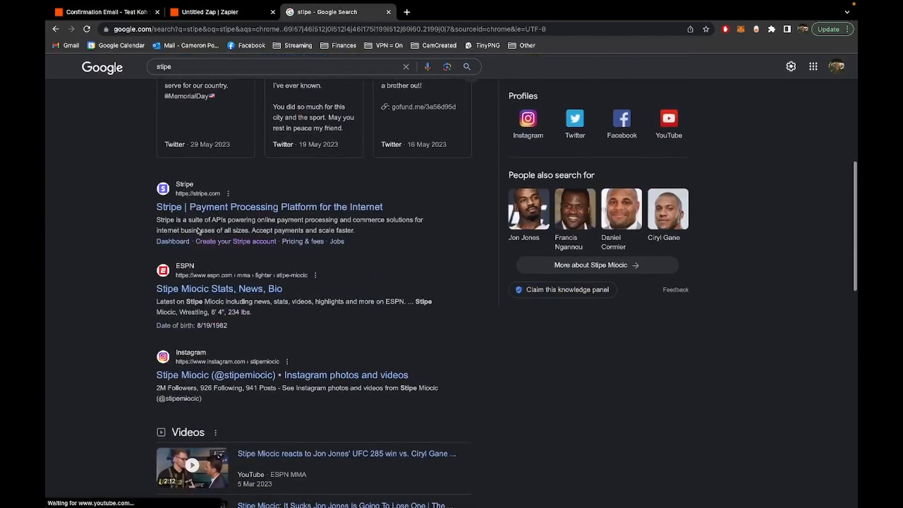
click(232, 208)
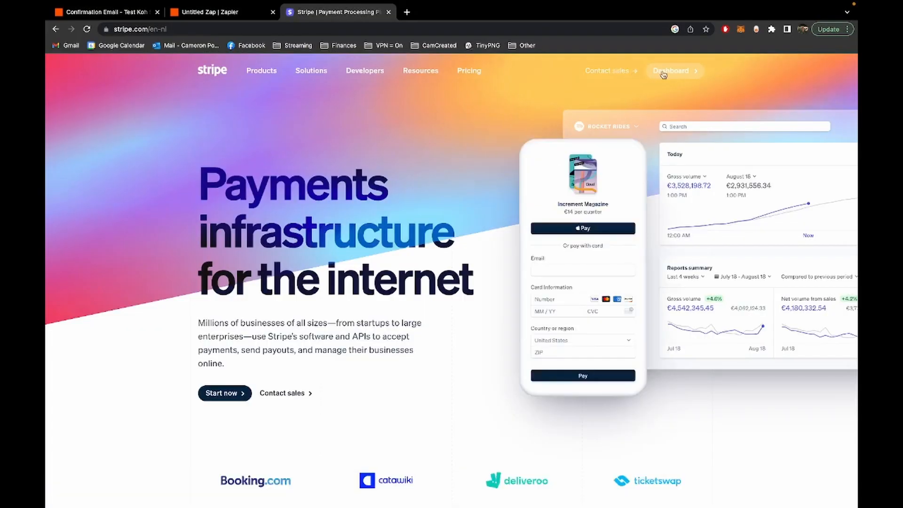
click(670, 73)
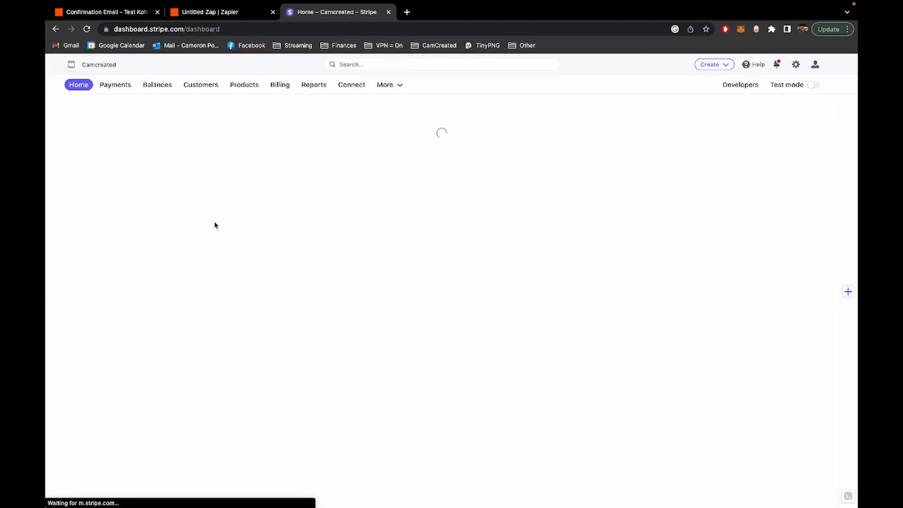
Open the Payment links list under Stripe's payments and examine the product names
click(126, 86)
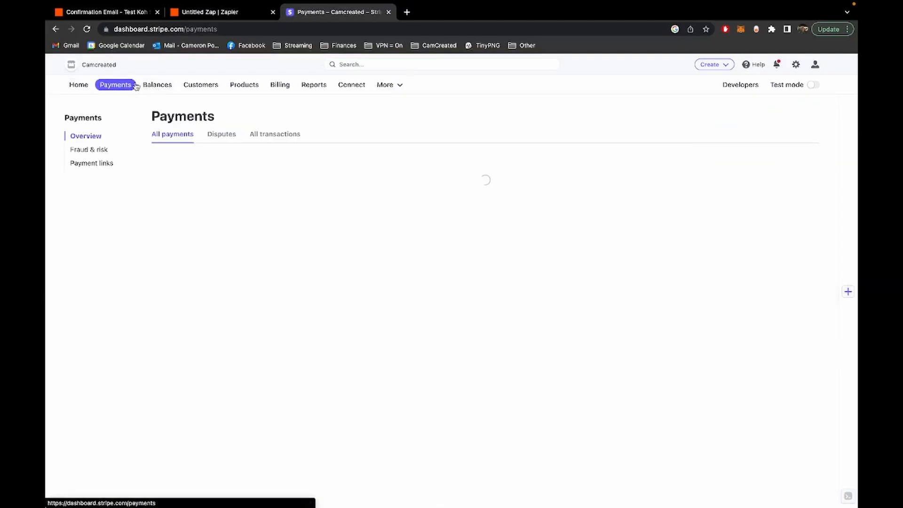
click(227, 136)
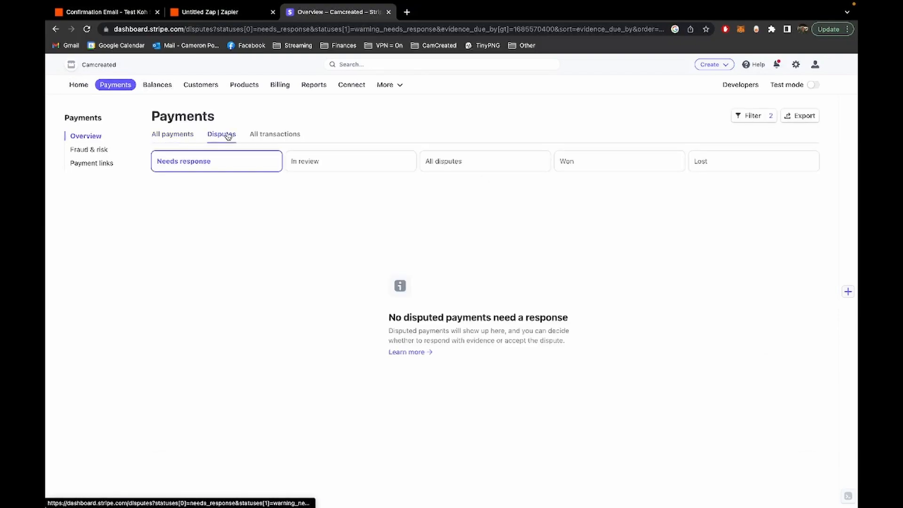
click(88, 162)
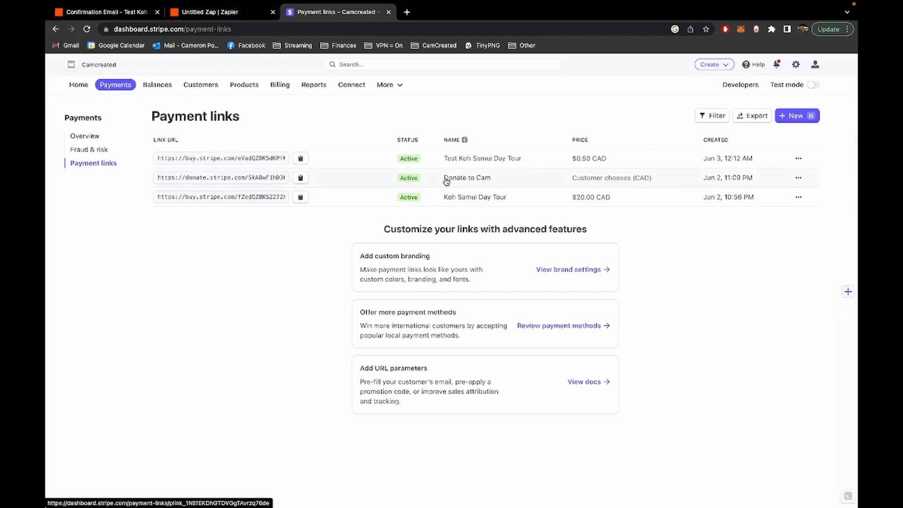
Return to the untitled Zap and set the filter's comparison value to "Donate To Cam"
click(211, 12)
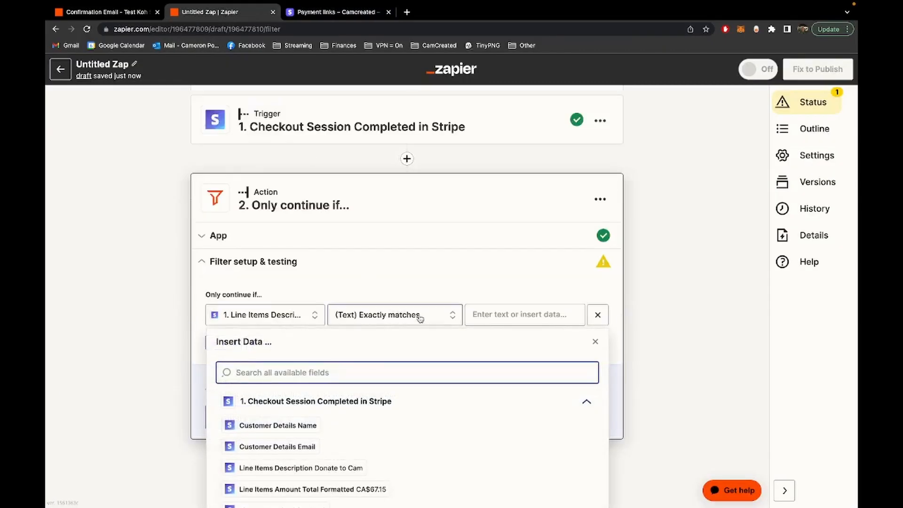
click(517, 314)
text(Donate To Cam)
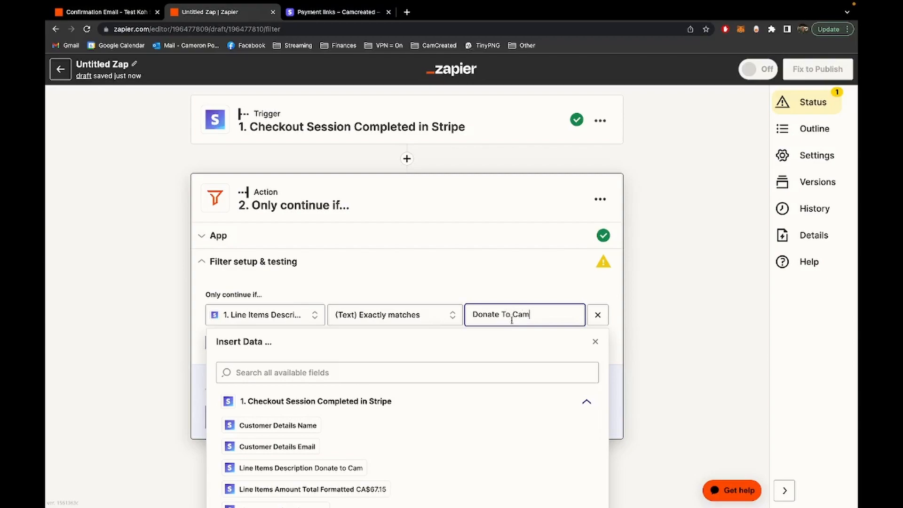
click(497, 267)
scroll(498, 266, down, 1)
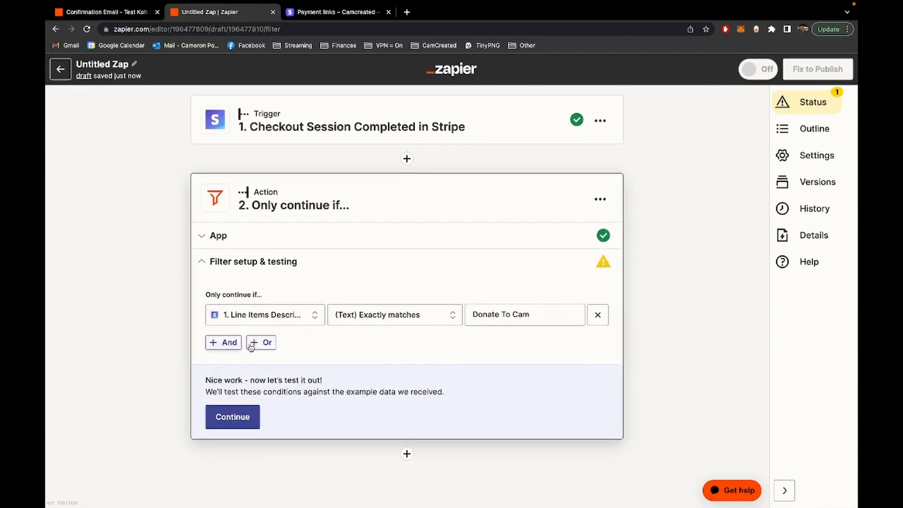
Test the filter against the sample checkout data and continue to the Zap's third action step
click(241, 418)
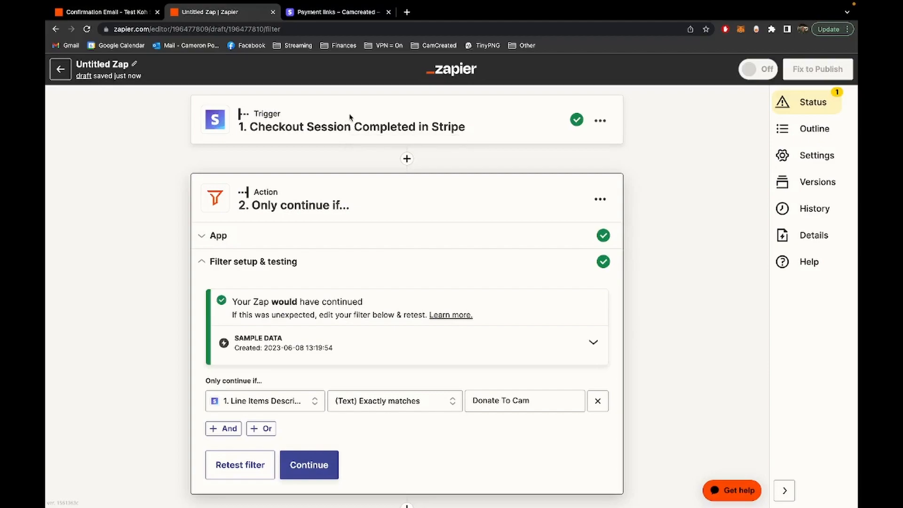
scroll(301, 254, down, 1)
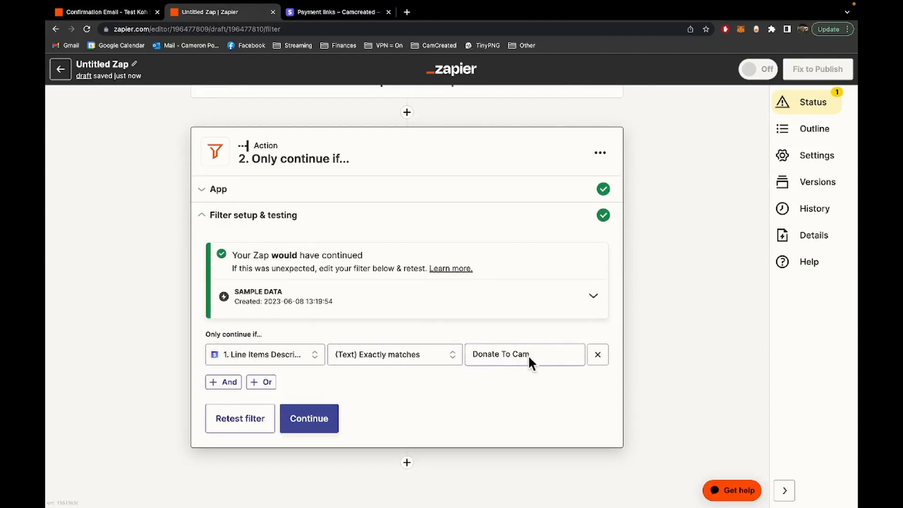
click(320, 422)
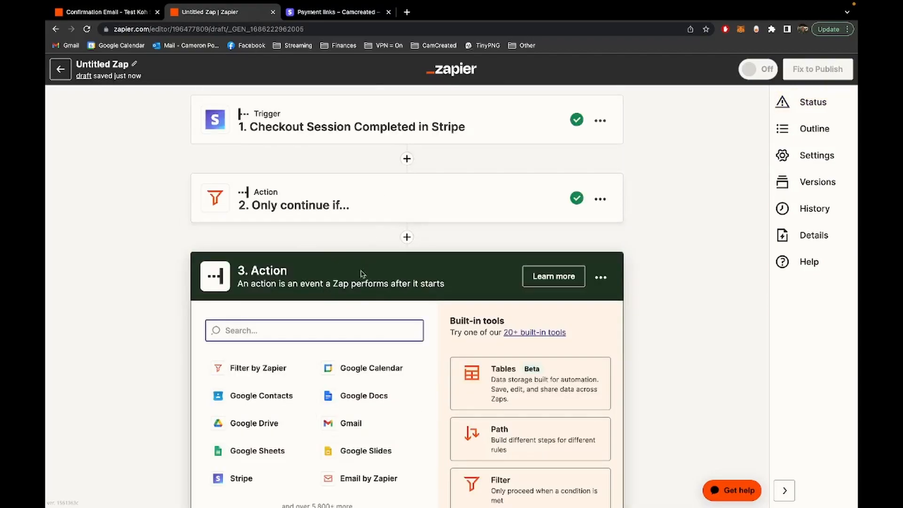
Check the existing confirmation Zap, return to the untitled Zap and choose Email by Zapier as the third step's app
scroll(377, 234, down, 2)
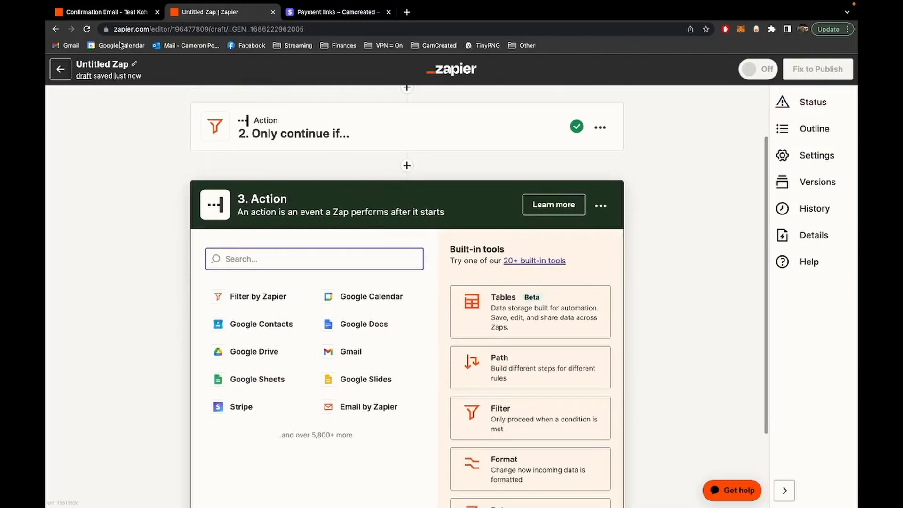
click(130, 14)
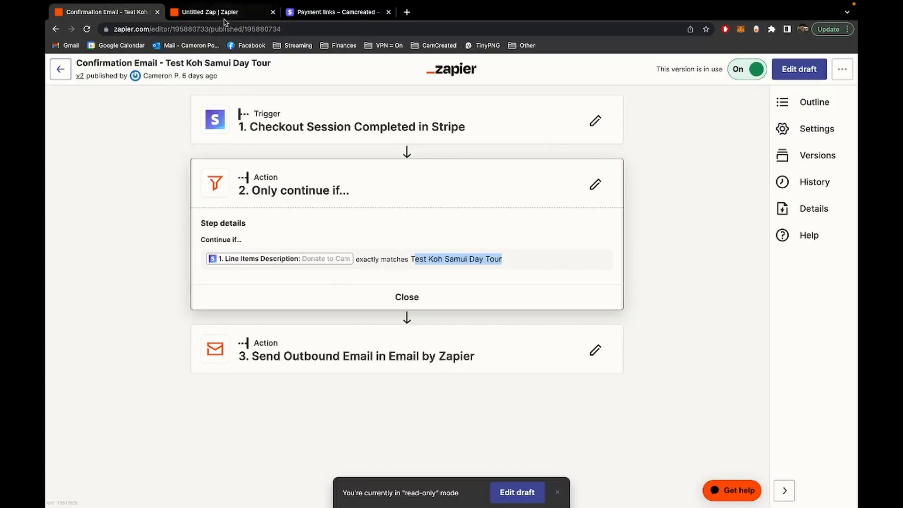
click(212, 12)
text(email)
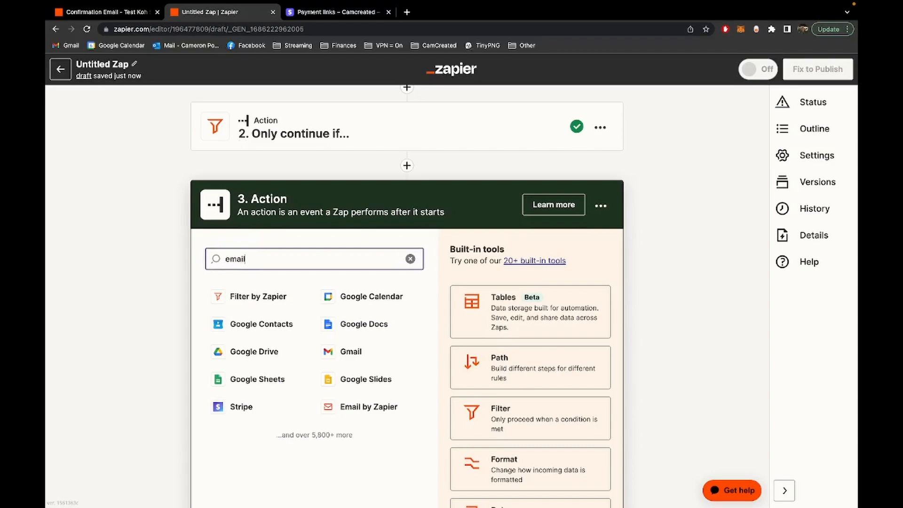
click(259, 297)
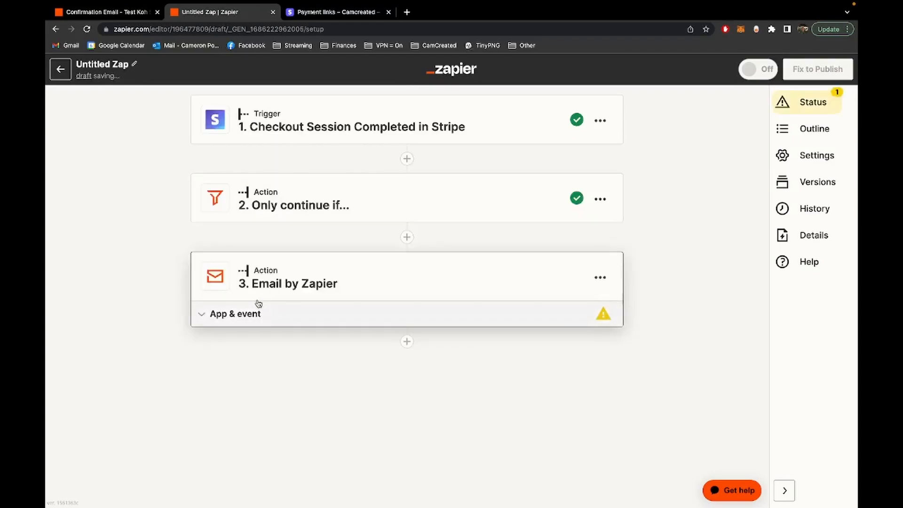
Set the email action's event to Send Outbound Email and continue to its message fields
scroll(319, 325, down, 1)
click(297, 370)
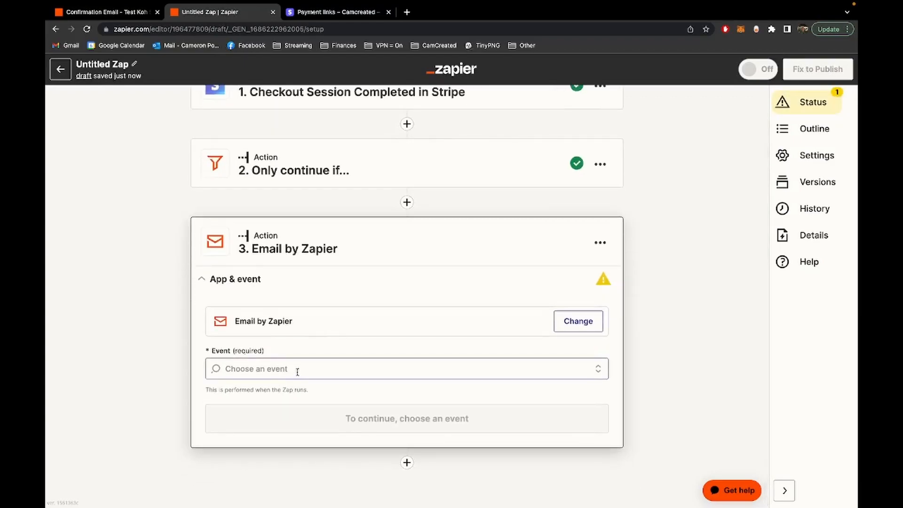
click(281, 413)
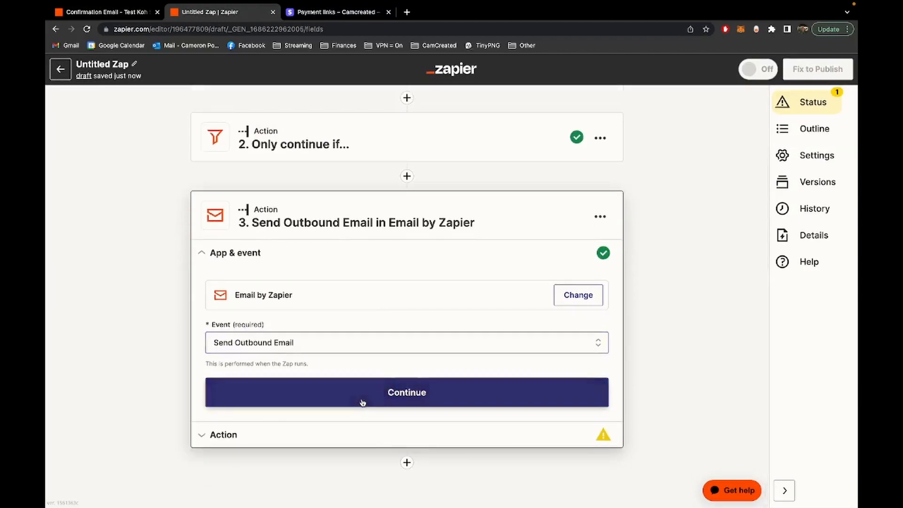
click(361, 403)
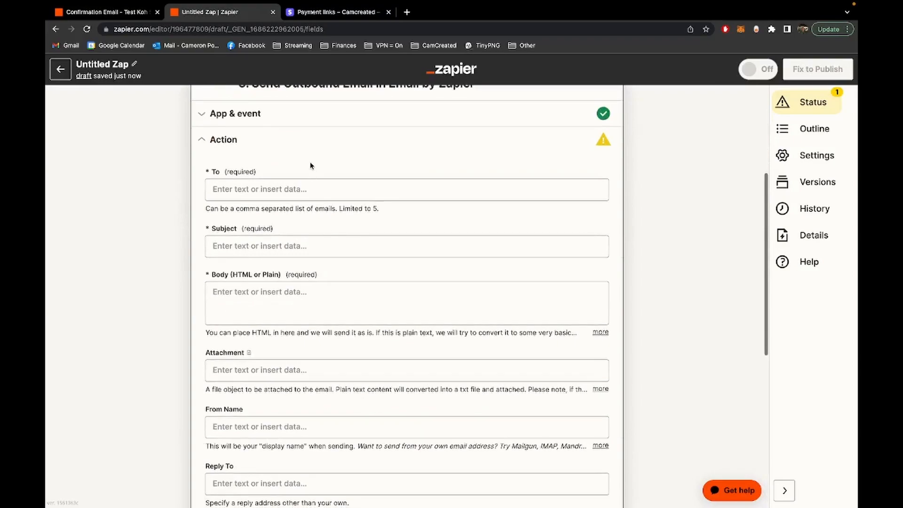
Look over the Stripe fields offered for the recipient and open the Test Koh Samui Day Tour checkout page in a new tab
click(300, 190)
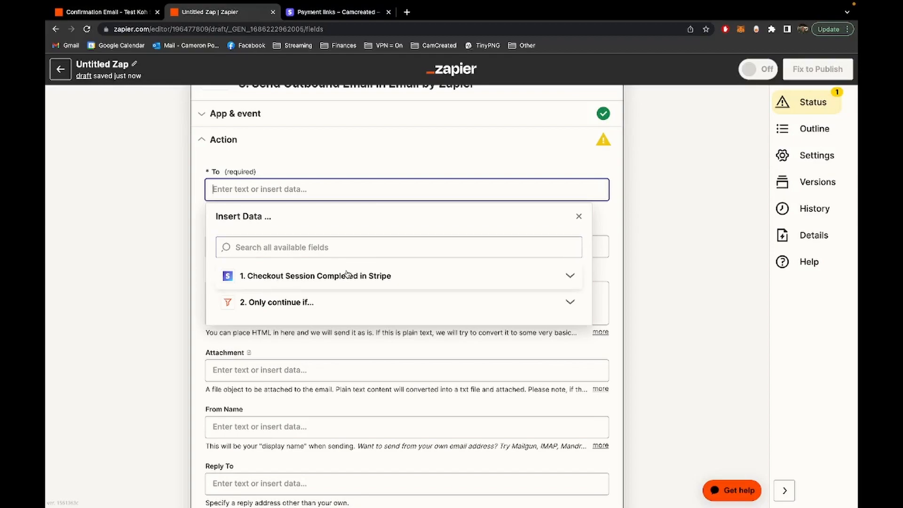
click(394, 277)
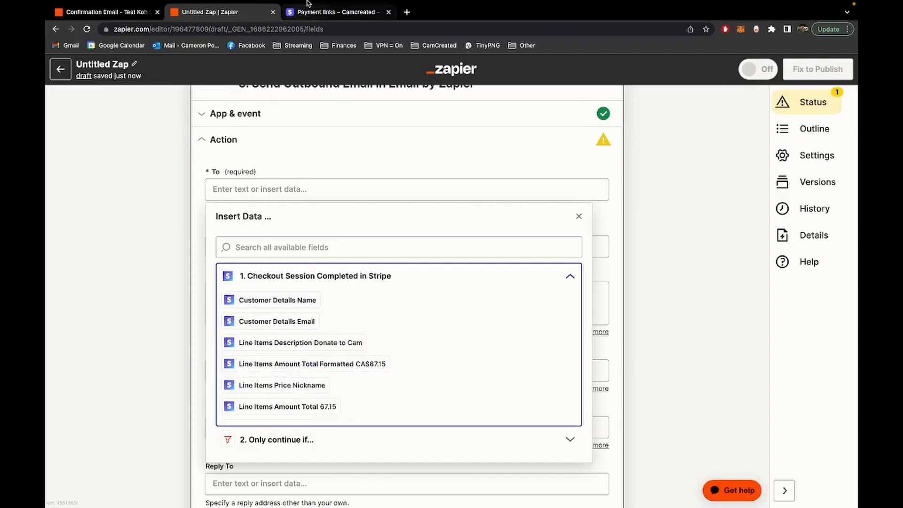
click(315, 12)
click(249, 159)
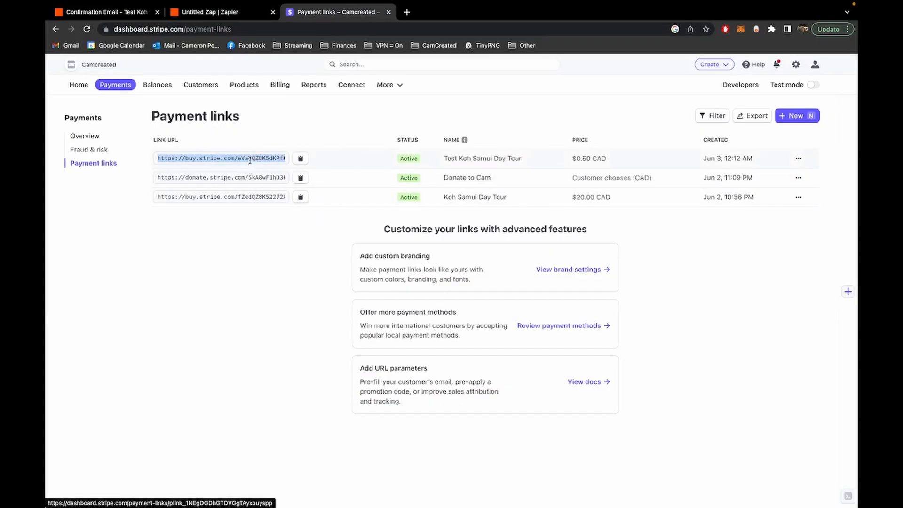
key(ctrl+c)
key(ctrl+t)
key(ctrl+v)
key(Return)
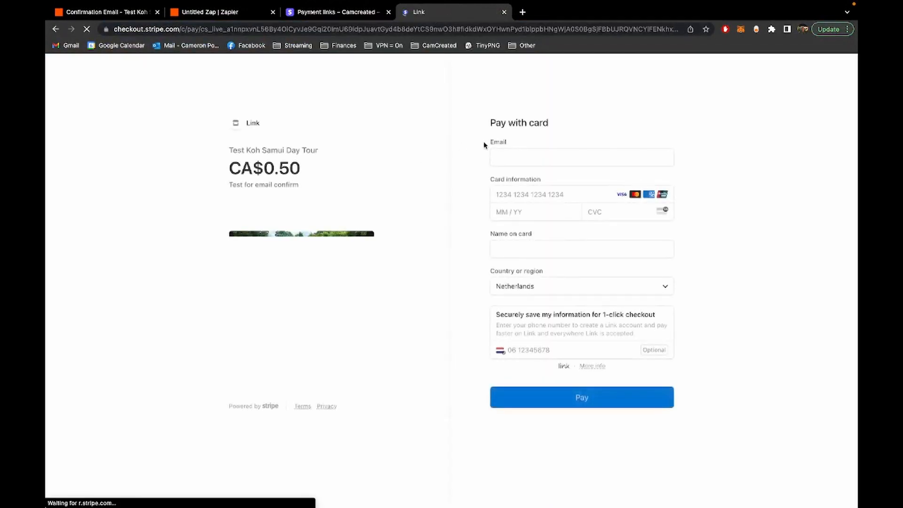
click(515, 153)
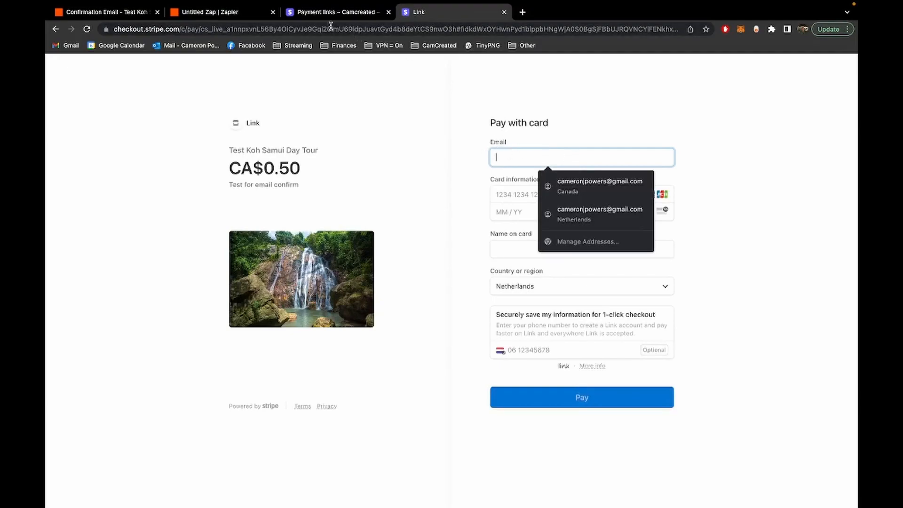
Return to the untitled Zap and fill the email's To field with the Stripe checkout's Customer Details Email
click(215, 13)
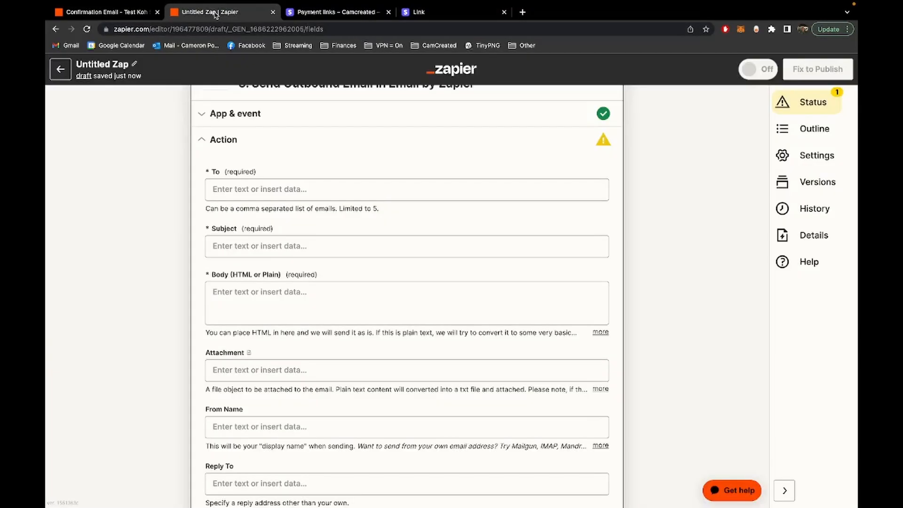
click(271, 189)
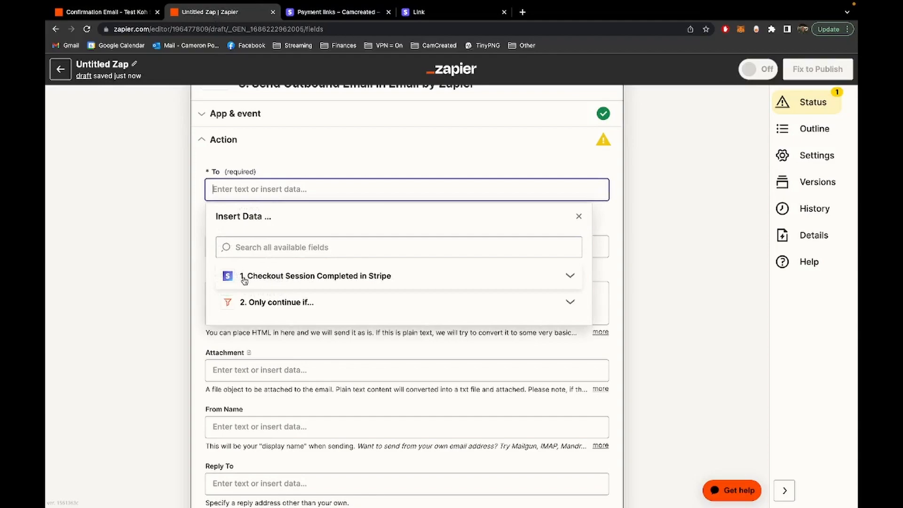
scroll(241, 230, up, 4)
scroll(262, 259, down, 3)
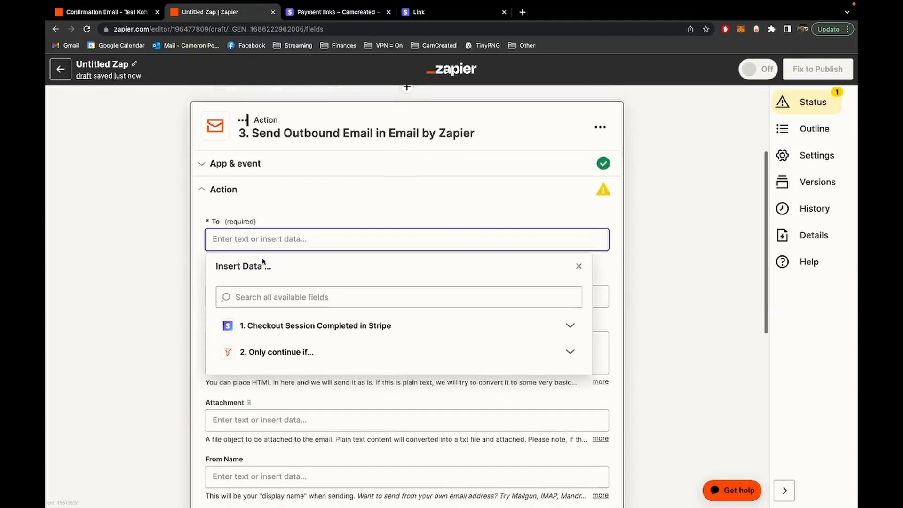
click(282, 324)
scroll(303, 323, down, 2)
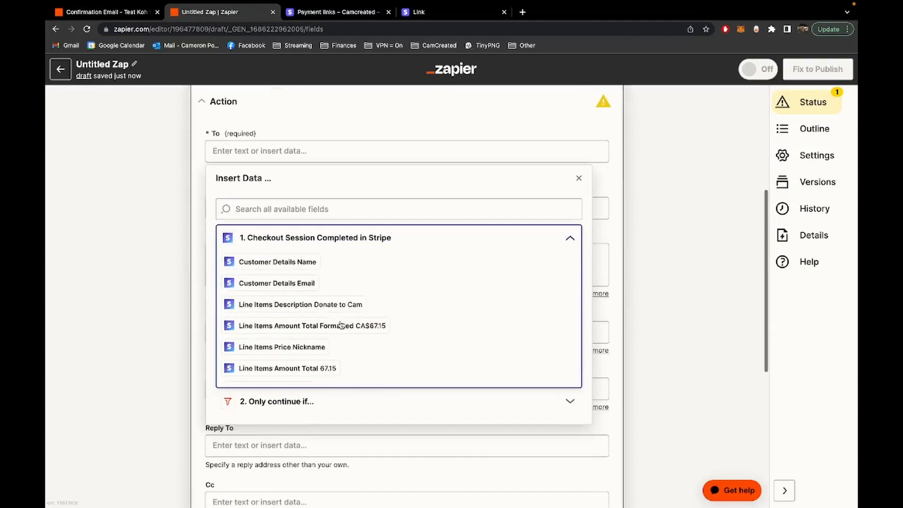
click(298, 285)
click(578, 178)
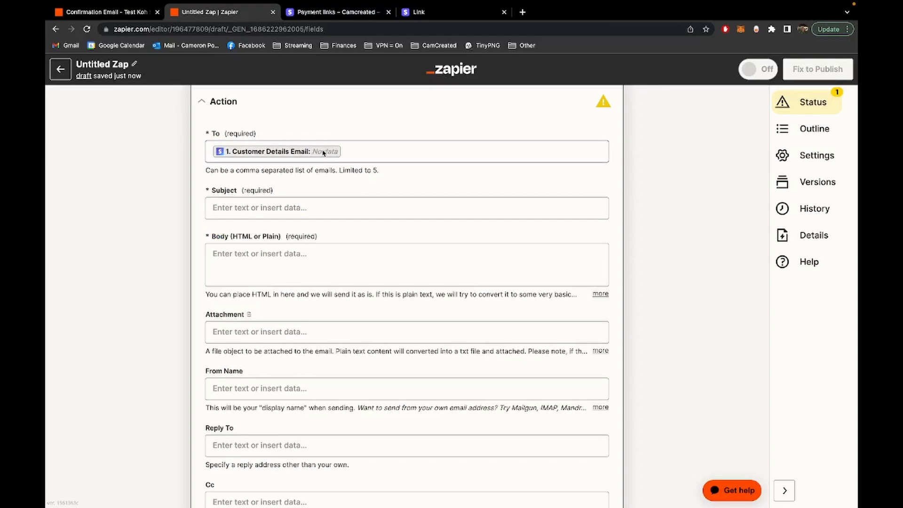
Set the email's subject to "Email Confirmation" and its body to "Here is your email"
scroll(322, 197, up, 5)
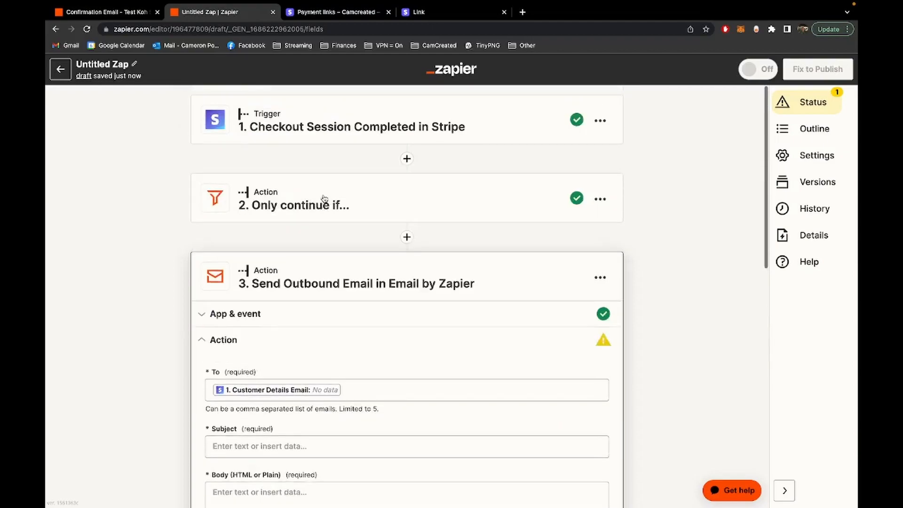
scroll(322, 197, down, 3)
scroll(307, 138, down, 3)
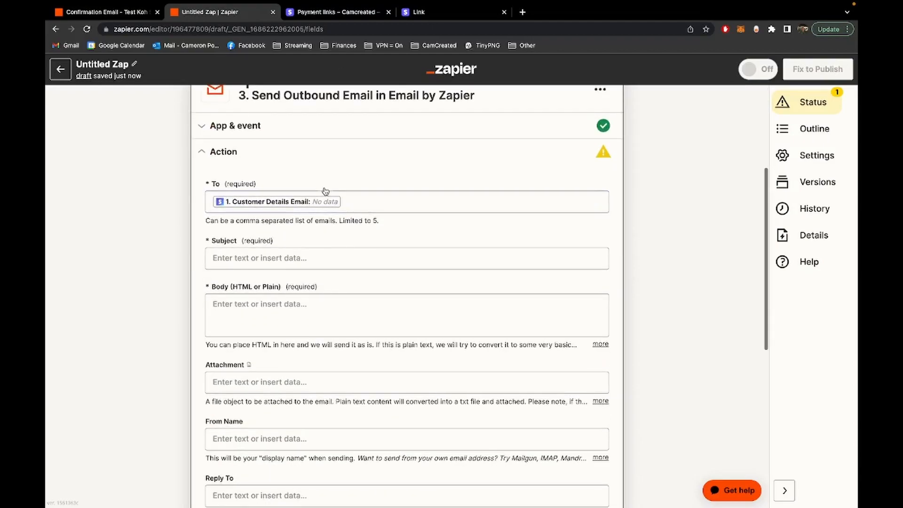
click(297, 218)
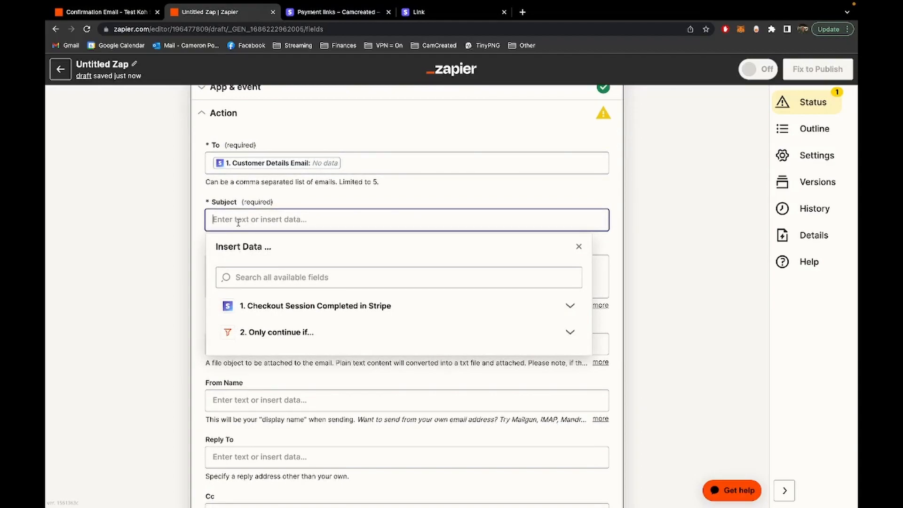
text(Email Confirmati)
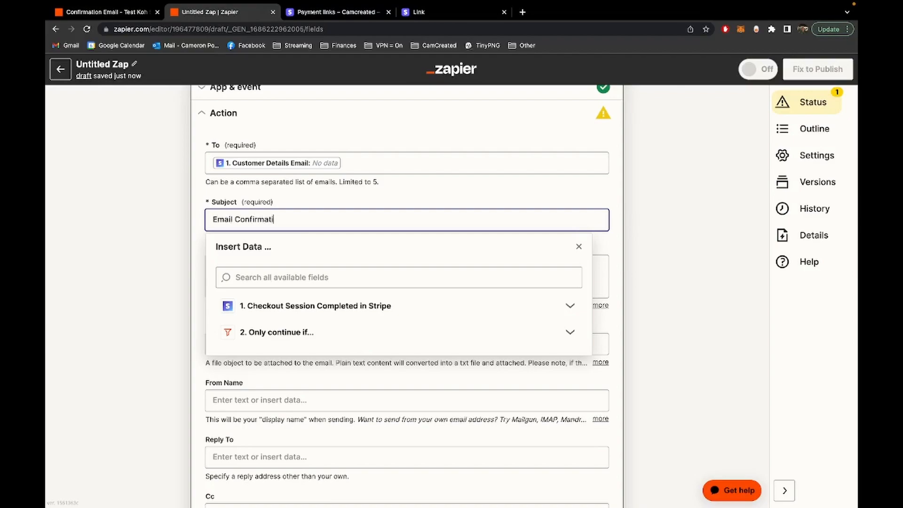
scroll(307, 199, down, 2)
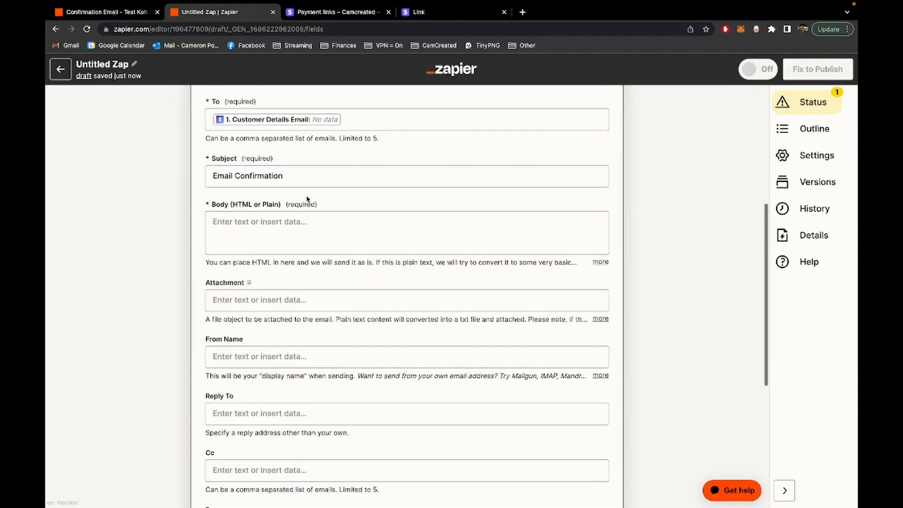
click(278, 221)
text(Here is your email)
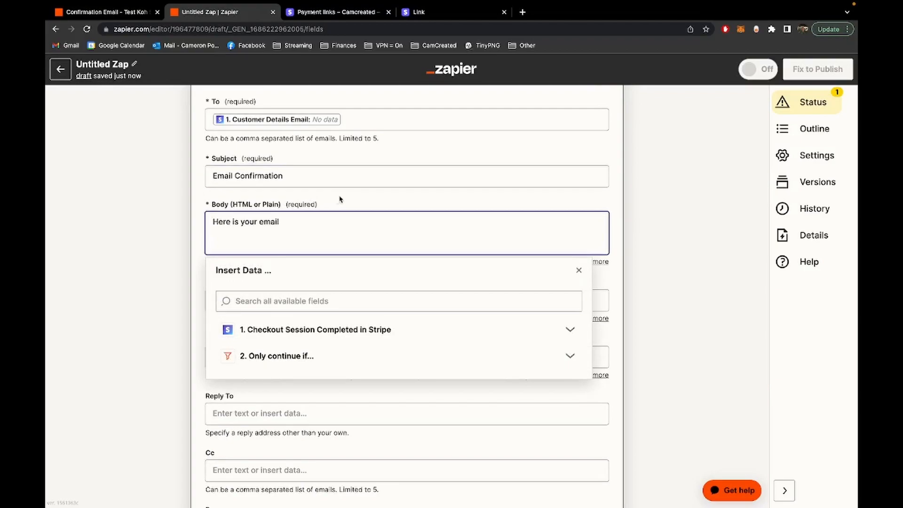
scroll(341, 199, down, 3)
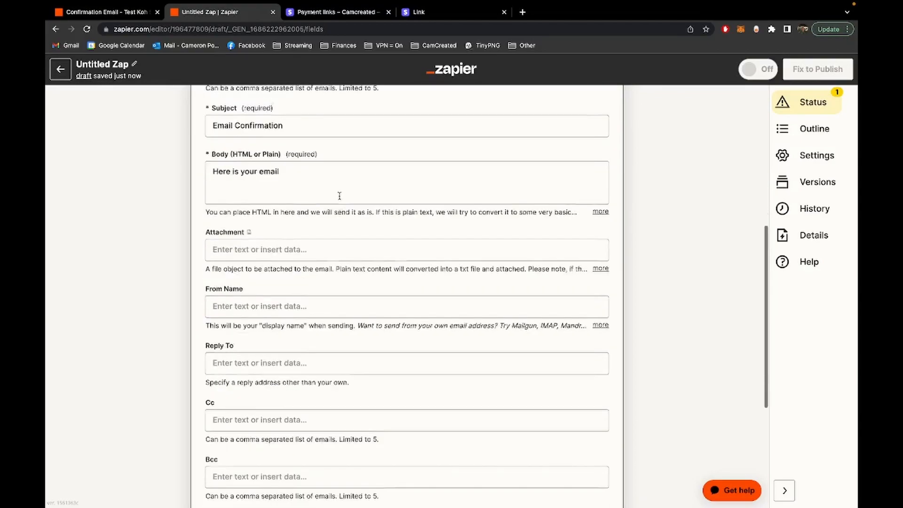
Add "camcreated.com" as a second line in the email body
click(263, 231)
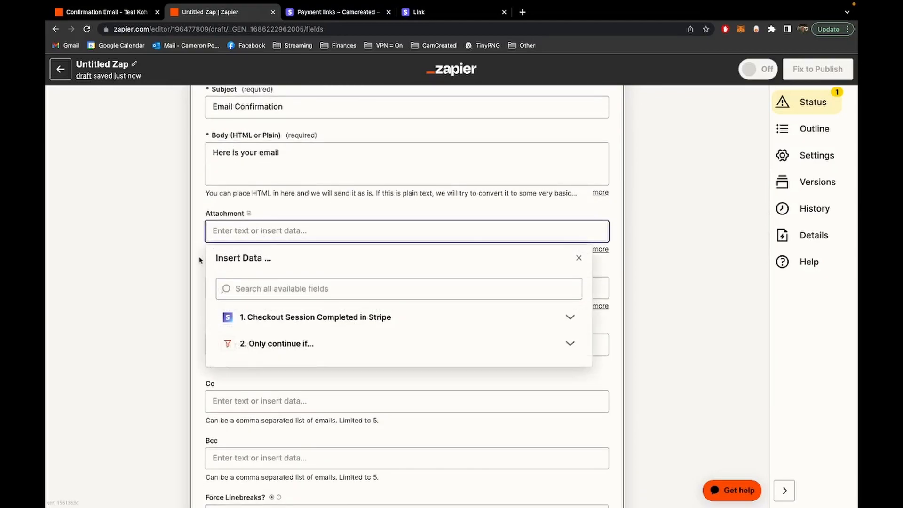
click(258, 166)
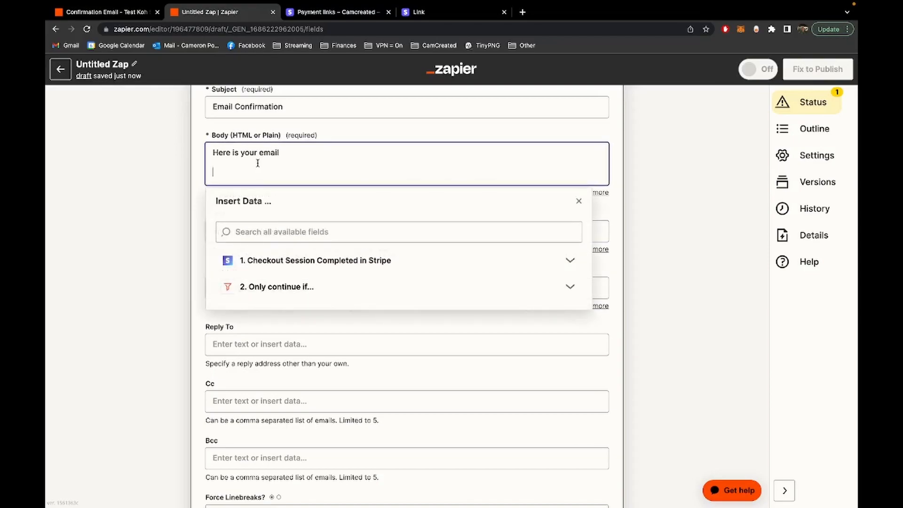
text(camcreated.com)
drag(288, 169, 181, 175)
drag(284, 171, 190, 176)
scroll(184, 176, up, 7)
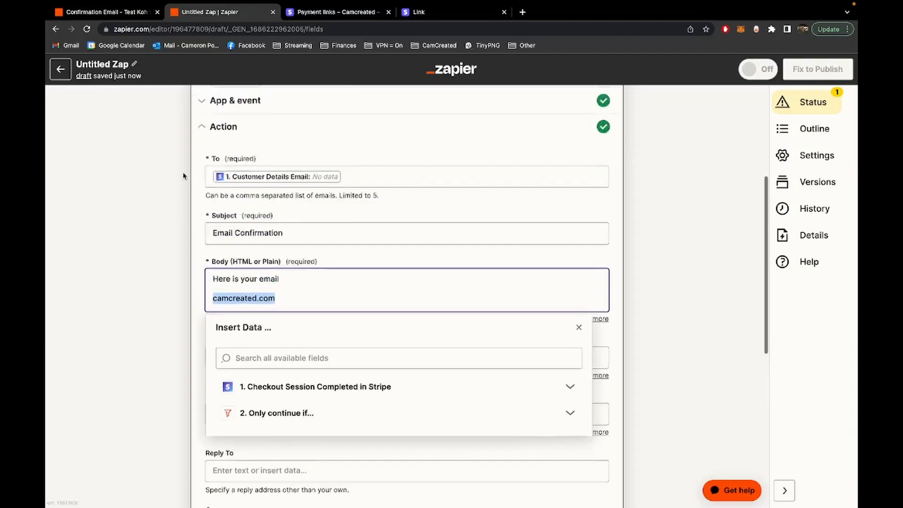
scroll(207, 273, down, 3)
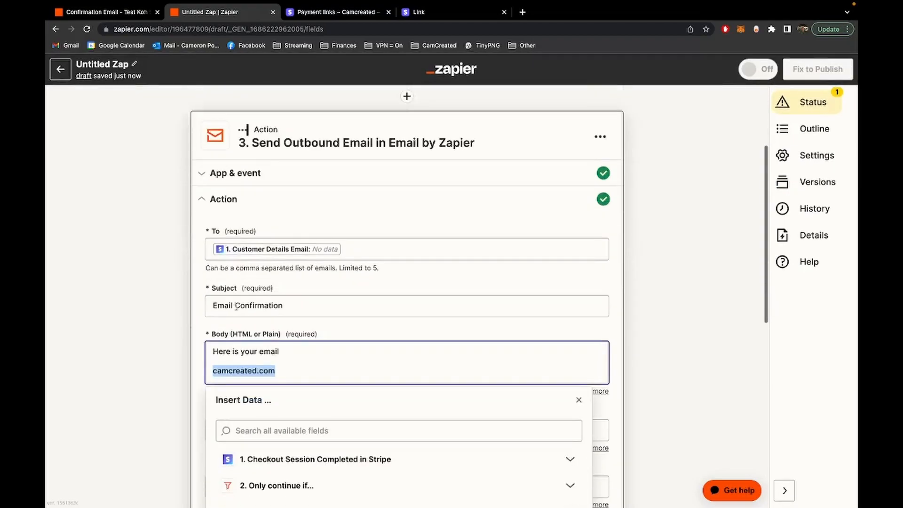
click(254, 371)
scroll(278, 369, down, 4)
click(197, 265)
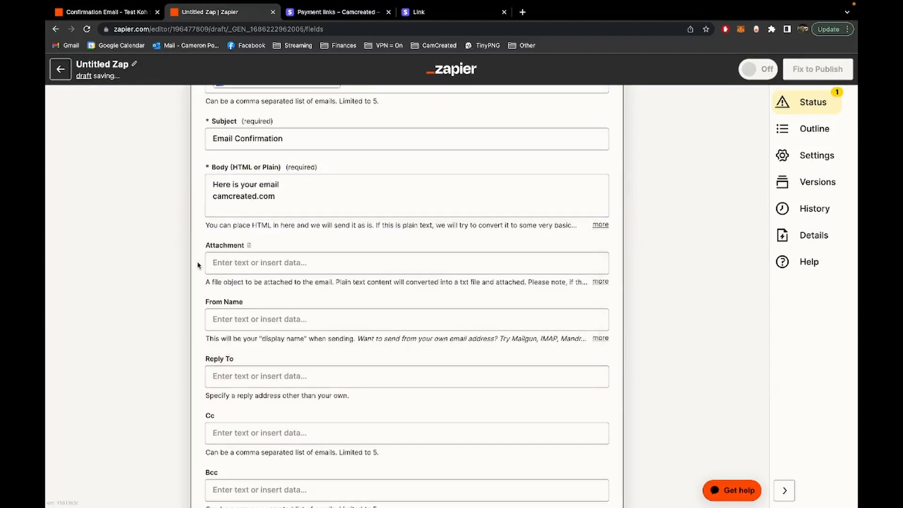
Set the outbound email's From Name to "CamCreated" and look through the remaining optional fields
scroll(264, 236, down, 2)
click(263, 237)
text(CamCreated)
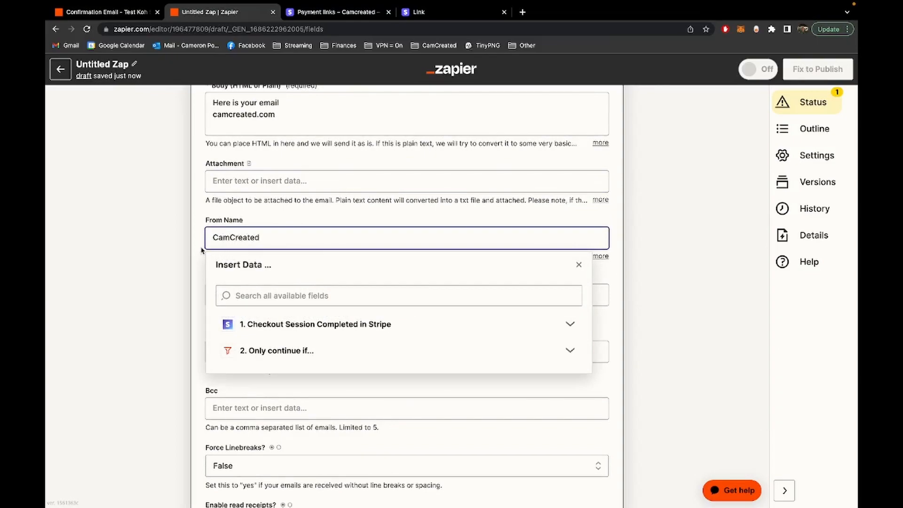
click(202, 250)
scroll(221, 235, down, 2)
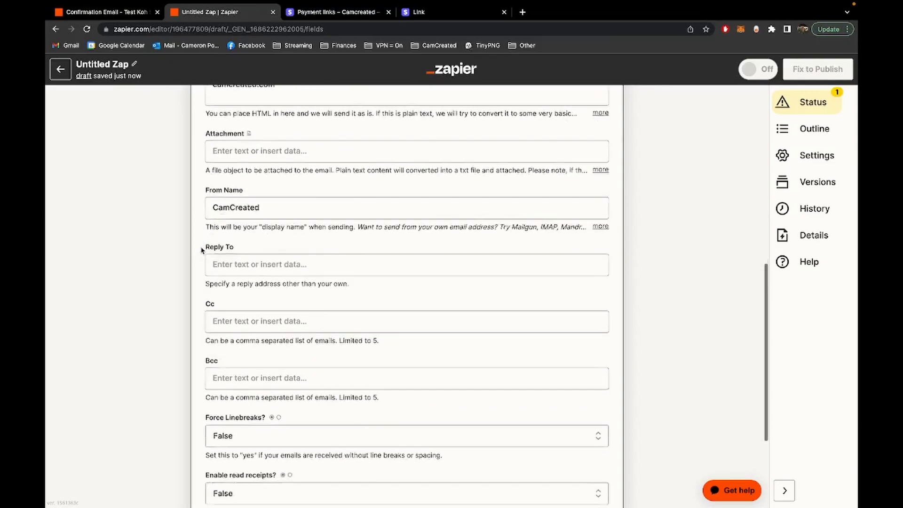
scroll(242, 280, down, 1)
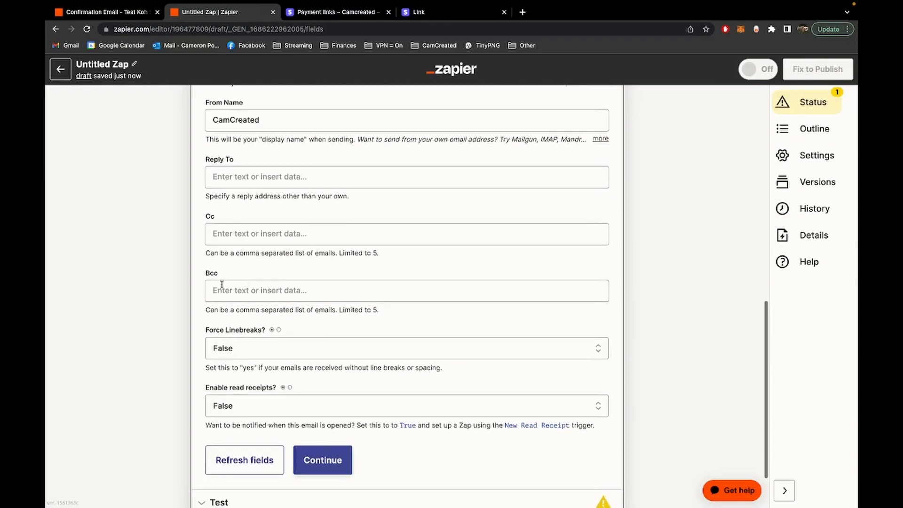
scroll(266, 279, down, 2)
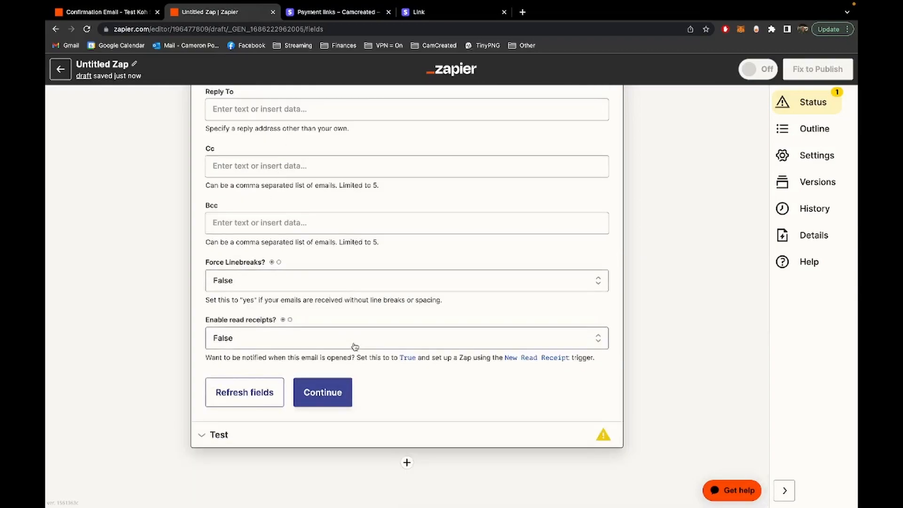
Review the outbound email step in the "Confirmation Email - Test Koh Samui Day Tour" Zap, examining its recipient, subject, body and From Name
click(113, 12)
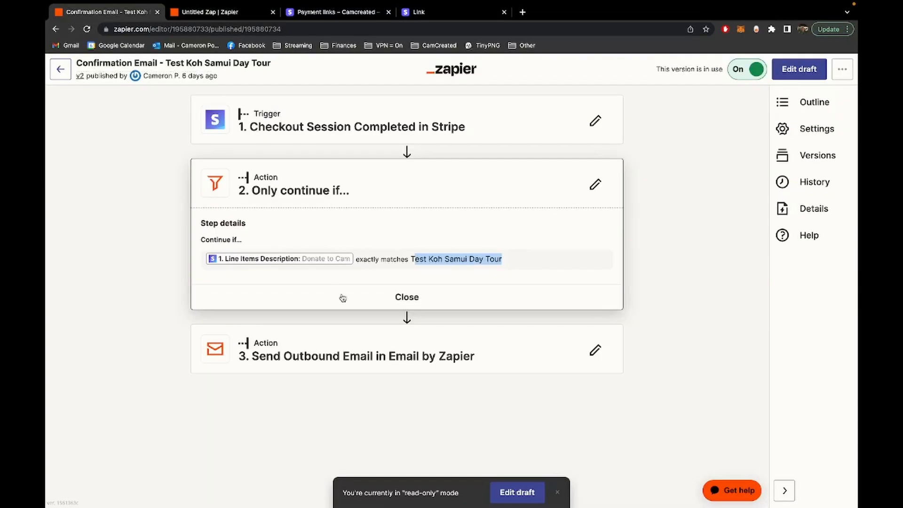
click(386, 341)
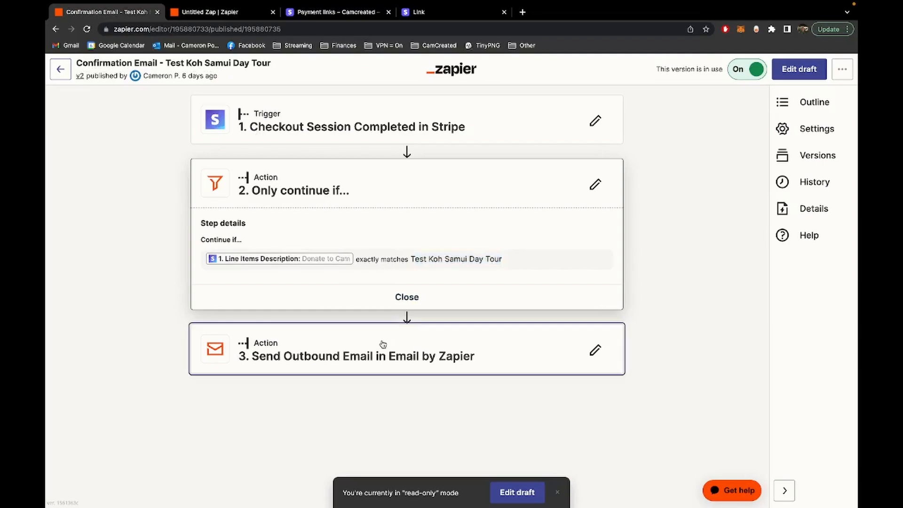
scroll(381, 343, down, 3)
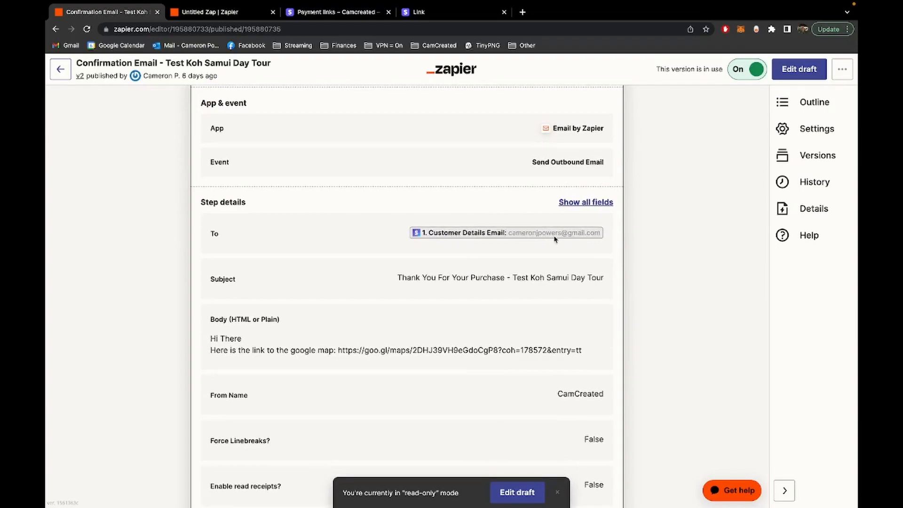
scroll(555, 238, down, 2)
drag(395, 210, 605, 206)
drag(209, 262, 605, 277)
click(338, 276)
double_click(577, 320)
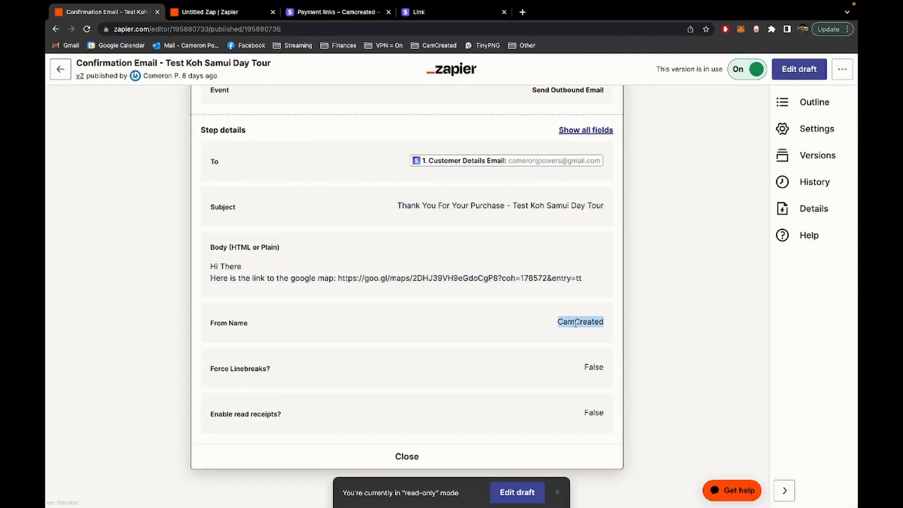
Return to the untitled Zap, try to test its outbound email action, and recheck the action's fields
click(207, 9)
click(327, 389)
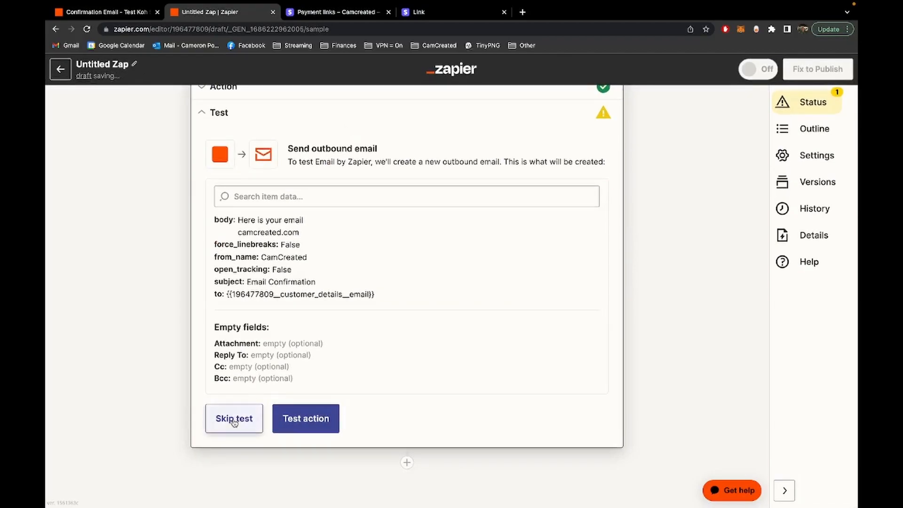
click(313, 420)
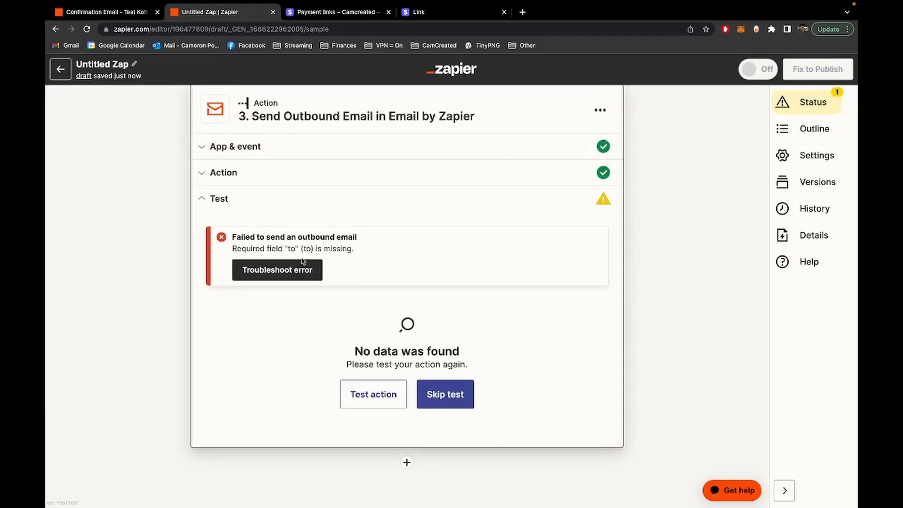
click(292, 181)
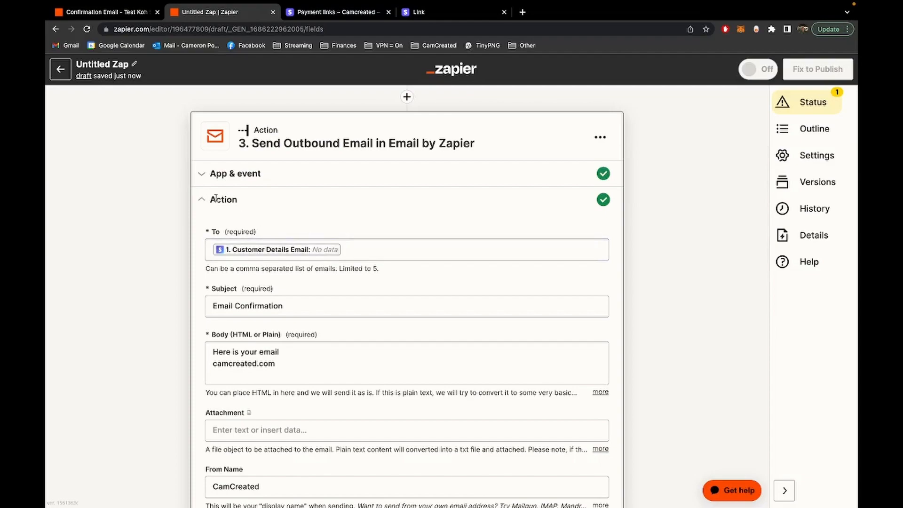
scroll(215, 197, down, 10)
click(223, 441)
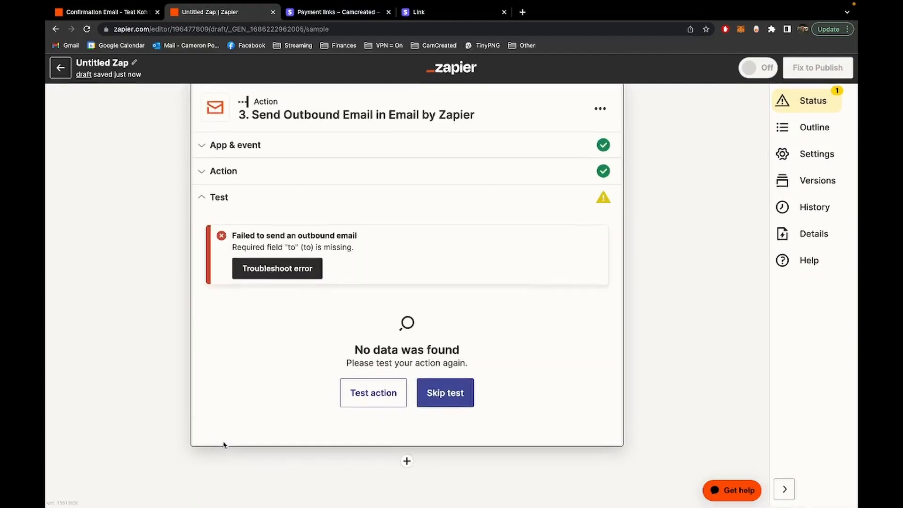
Skip the outbound email action's test and publish the Zap, dismissing the template-sharing offer and the notification
click(426, 394)
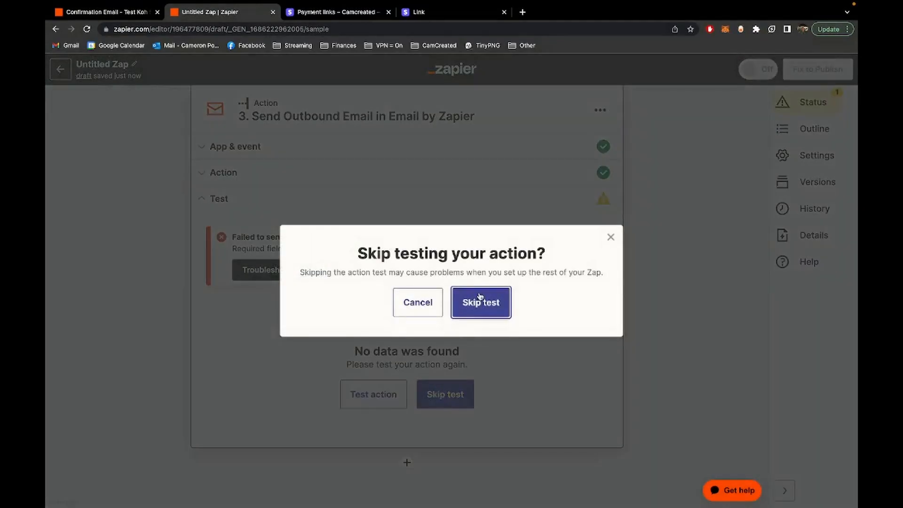
click(479, 296)
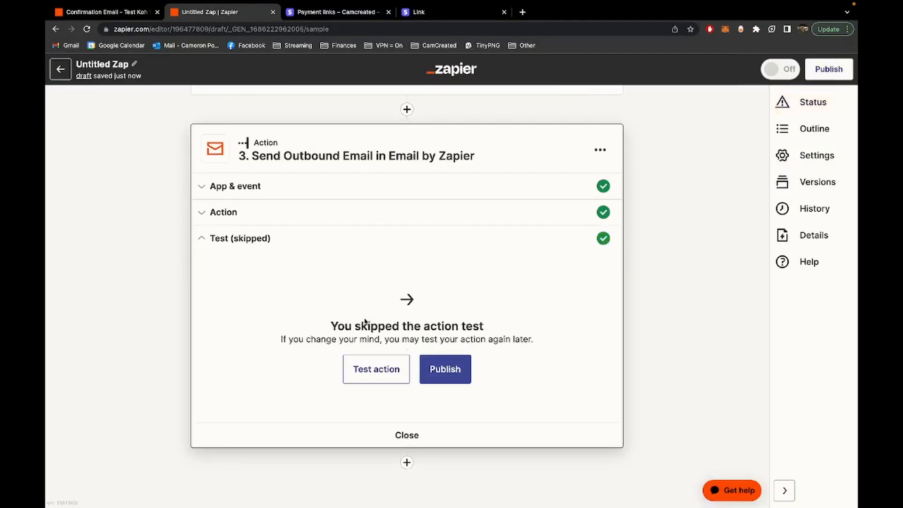
click(446, 371)
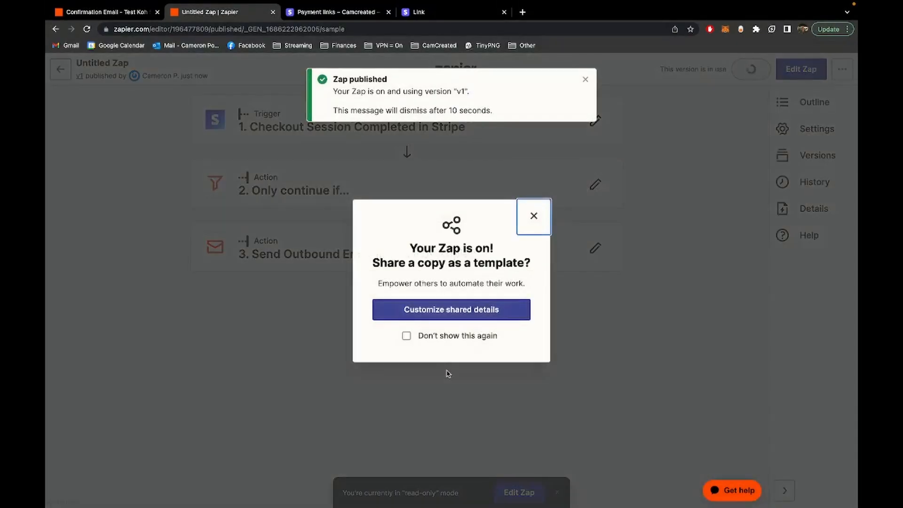
click(530, 215)
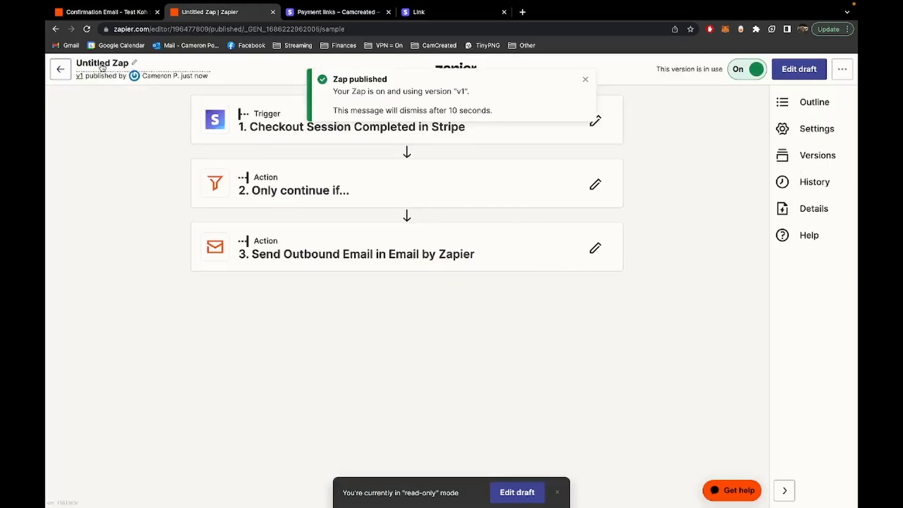
click(585, 79)
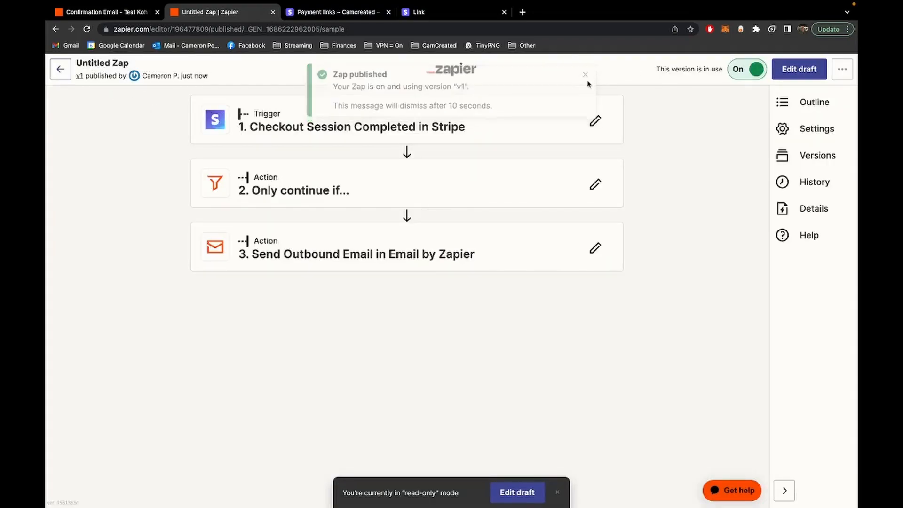
Review the published Zap's Stripe trigger and the product name in its filter condition
click(431, 115)
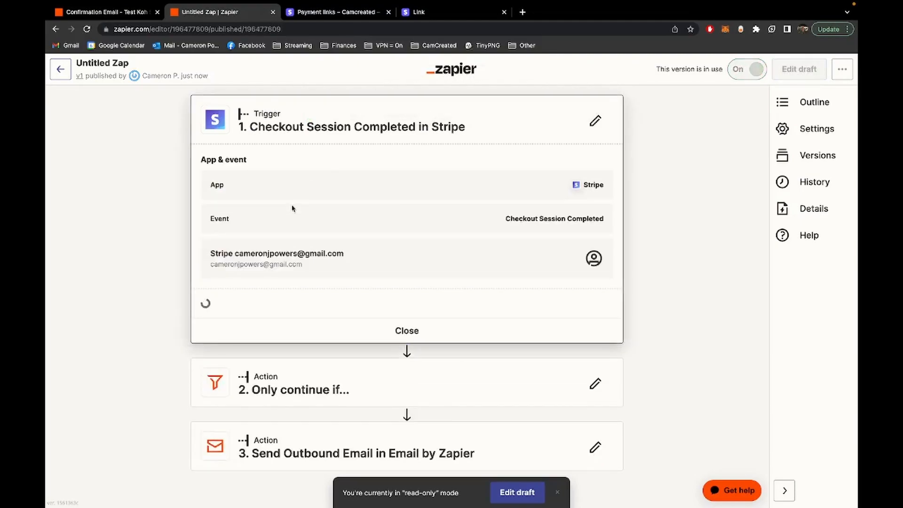
click(289, 378)
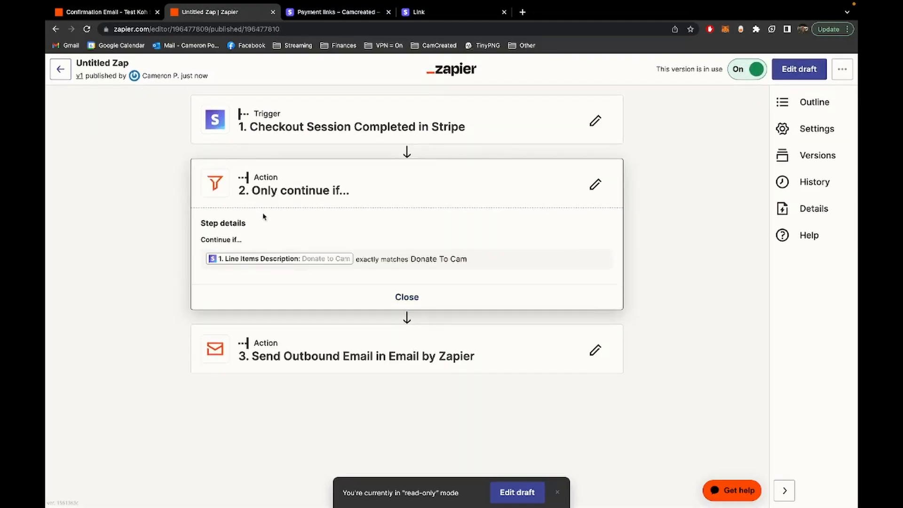
drag(411, 261, 492, 260)
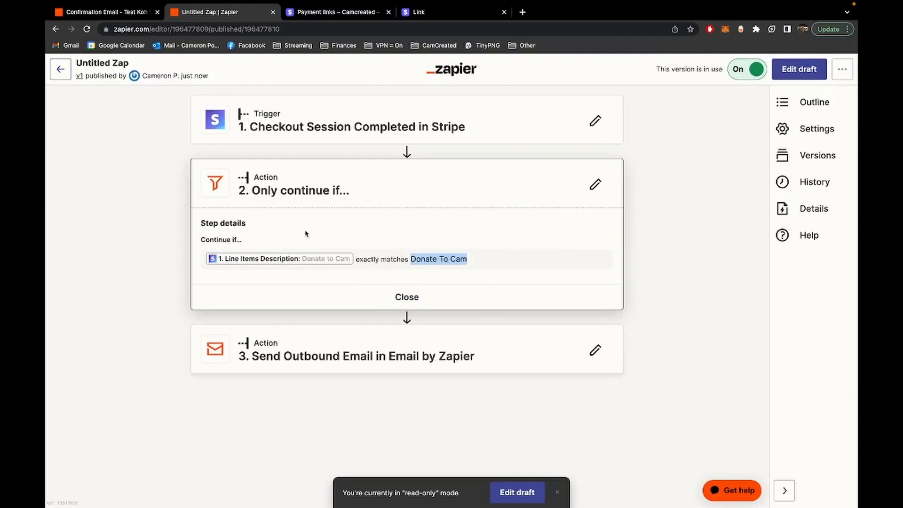
Go from the existing Koh Samui Zap to the list of all Zaps and check the plan's task usage
click(84, 13)
click(61, 69)
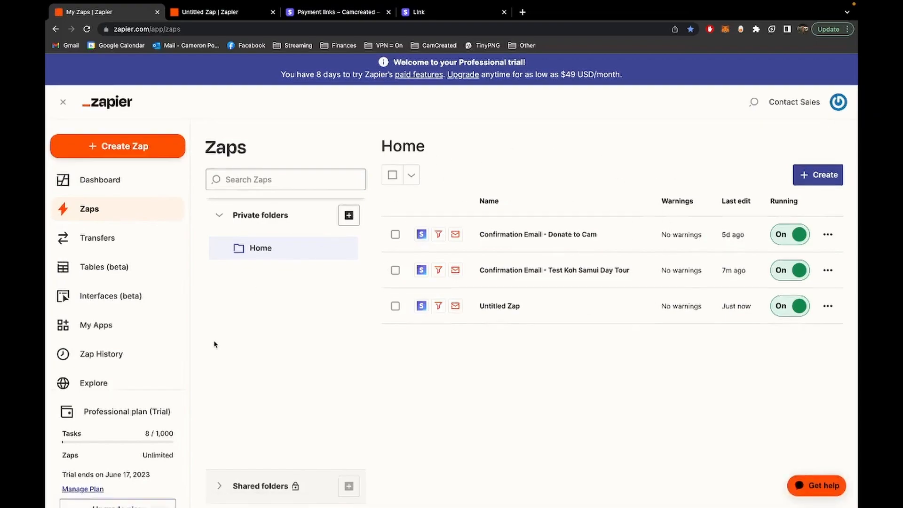
scroll(215, 343, down, 3)
drag(137, 402, 181, 403)
click(179, 403)
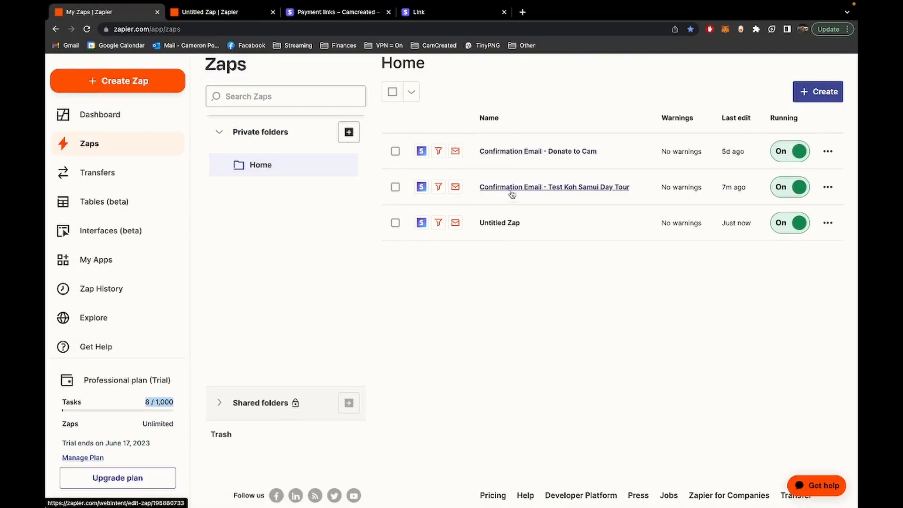
click(145, 401)
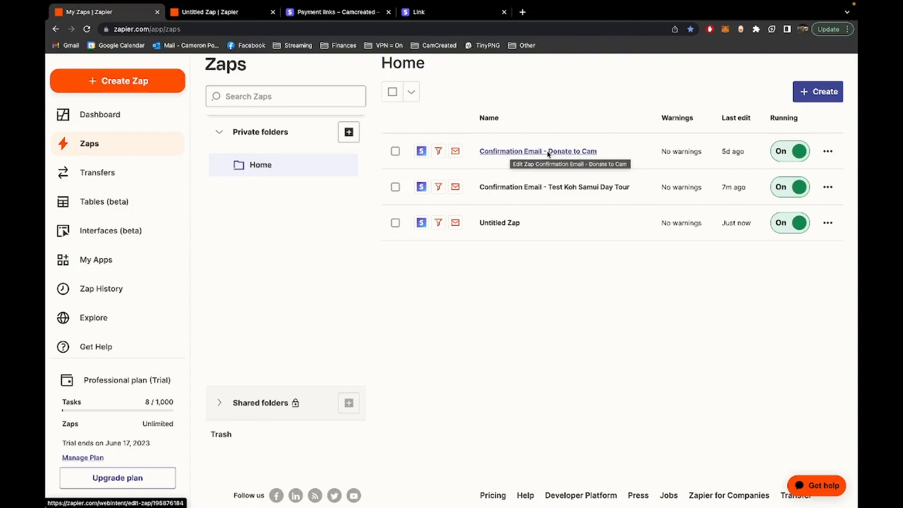
Open the "Donate to Cam" payment link from Stripe in a new browser tab and set the donation amount to CA$100.00
click(353, 14)
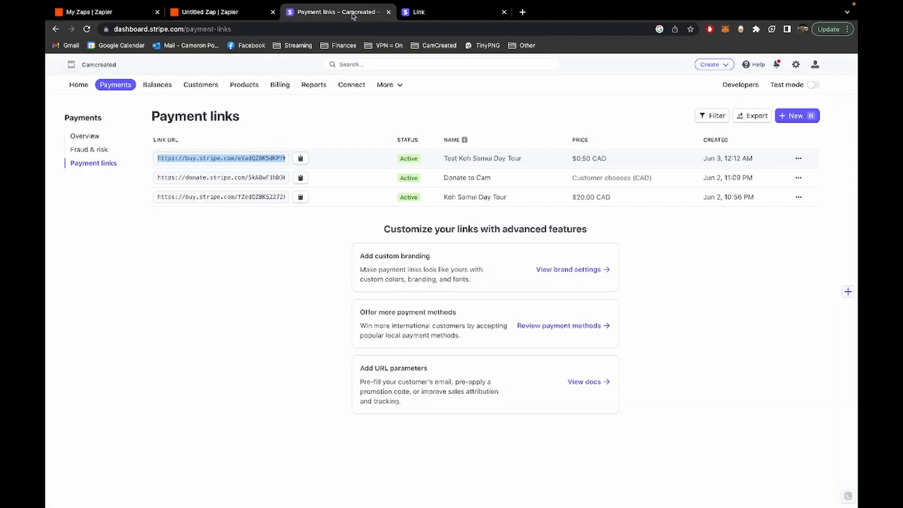
click(261, 178)
key(ctrl+c)
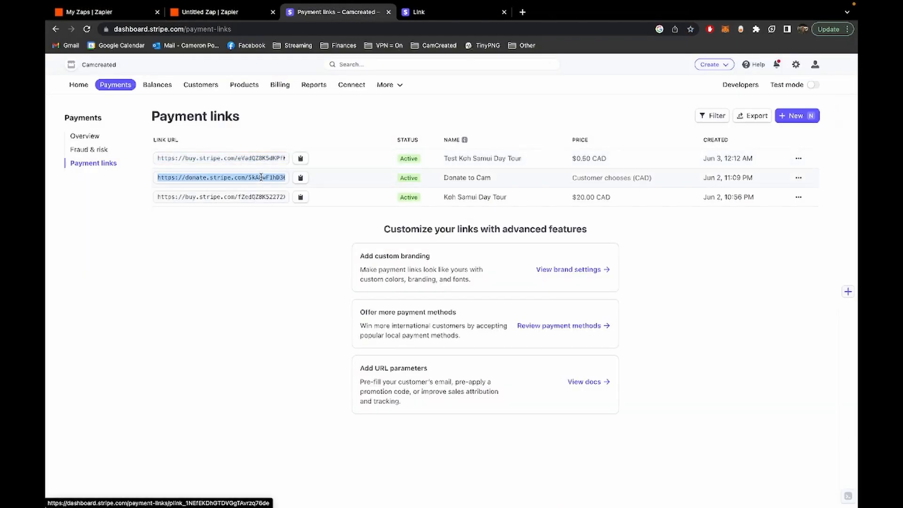
key(ctrl+t)
key(ctrl+v)
key(Return)
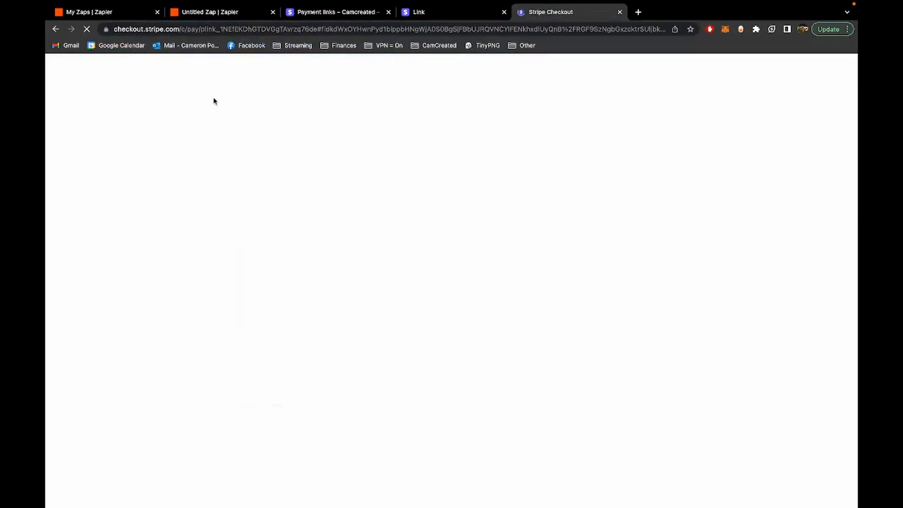
text(100)
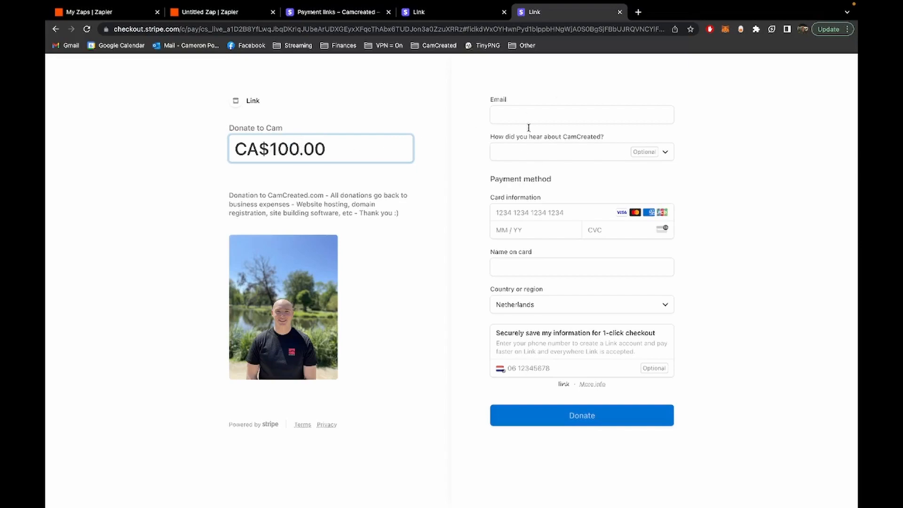
click(436, 109)
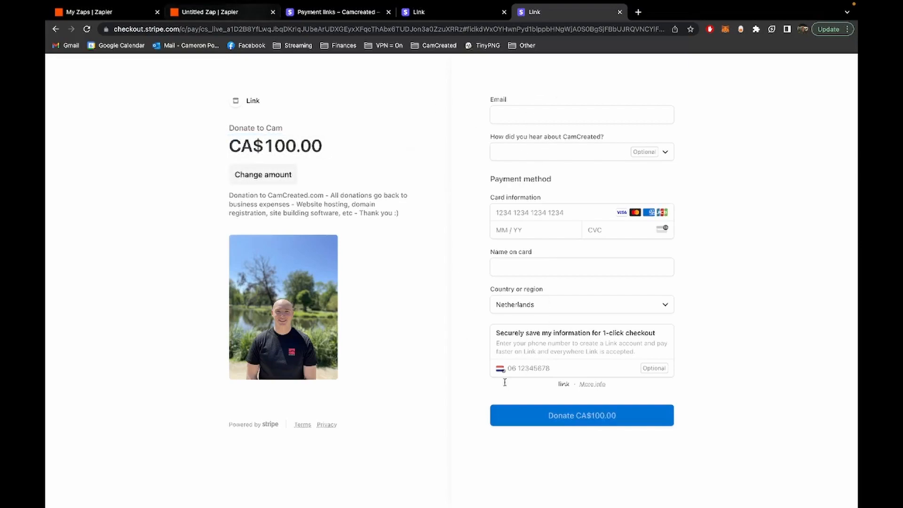
Compare the product name on the Stripe donation checkout with the untitled Zap's filter condition and the Zaps list
click(240, 18)
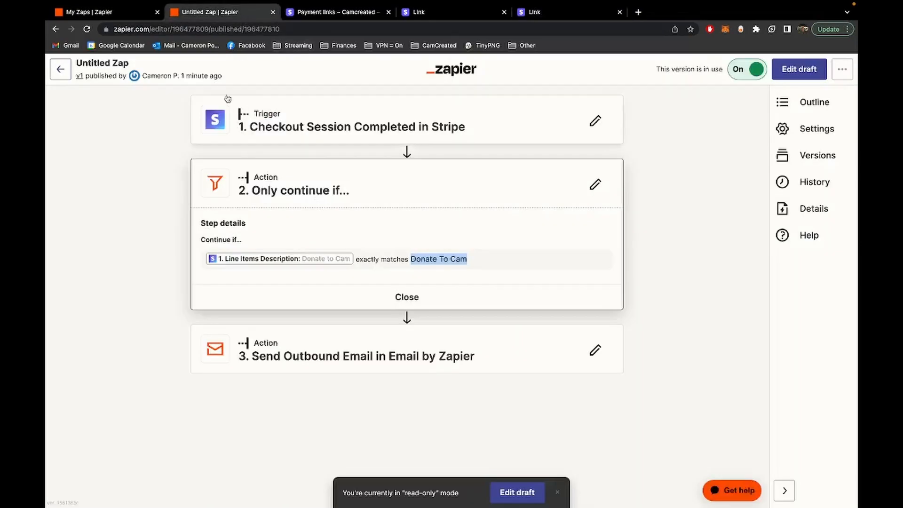
click(125, 19)
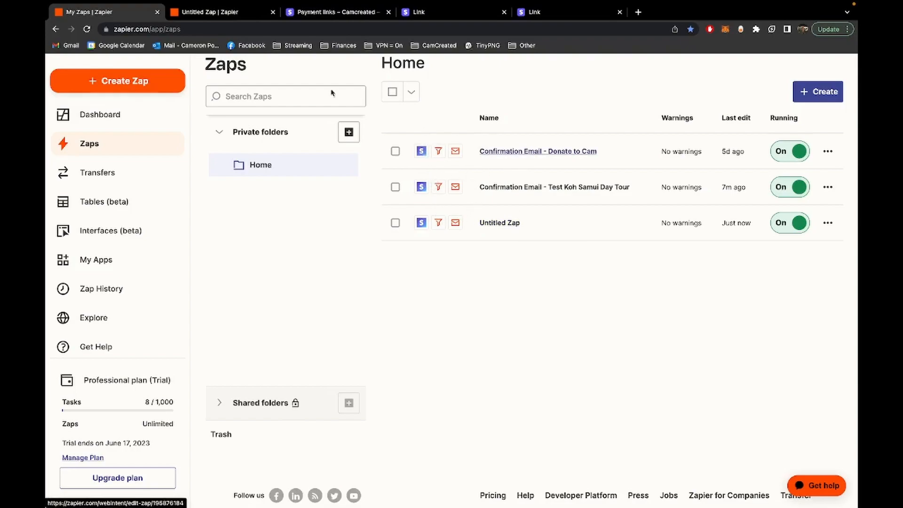
click(224, 17)
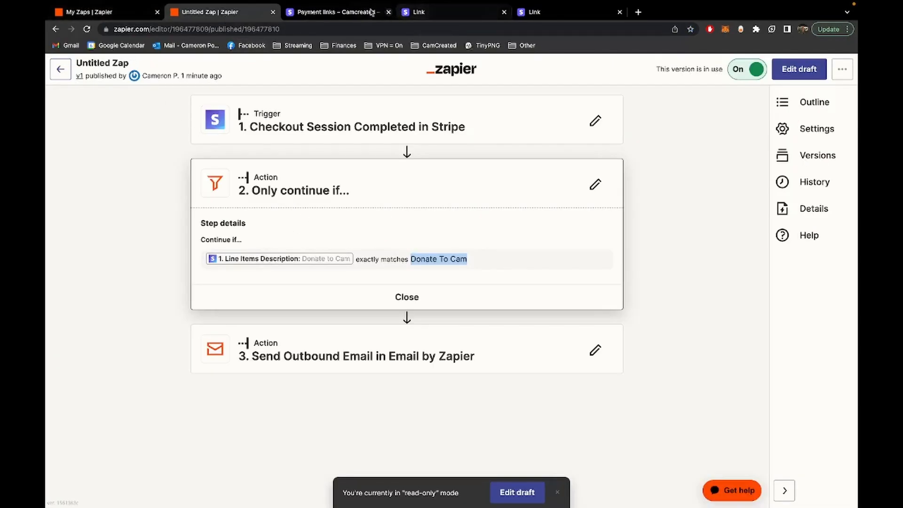
click(562, 18)
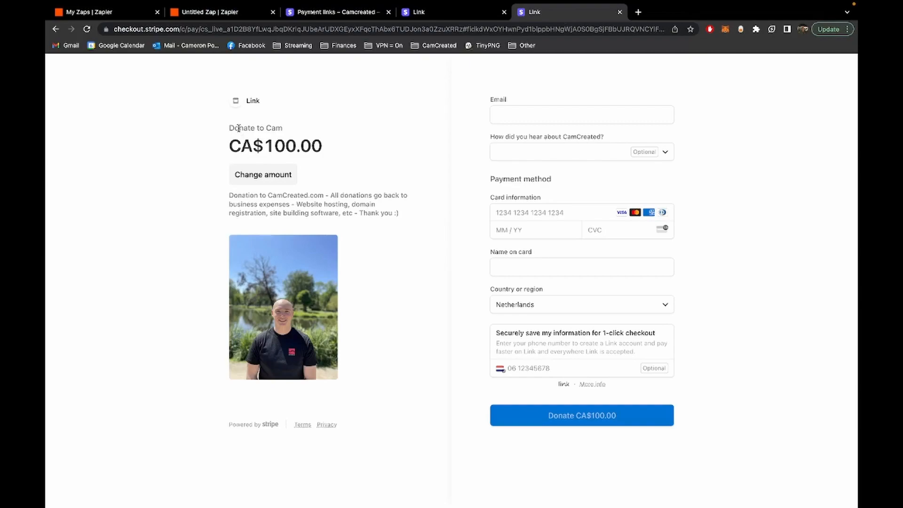
drag(233, 128, 322, 131)
key(ctrl+1)
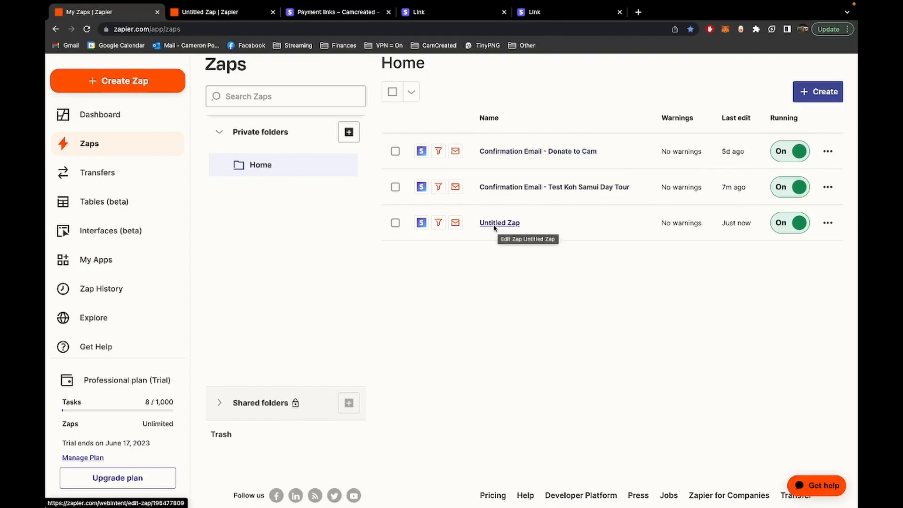
click(234, 12)
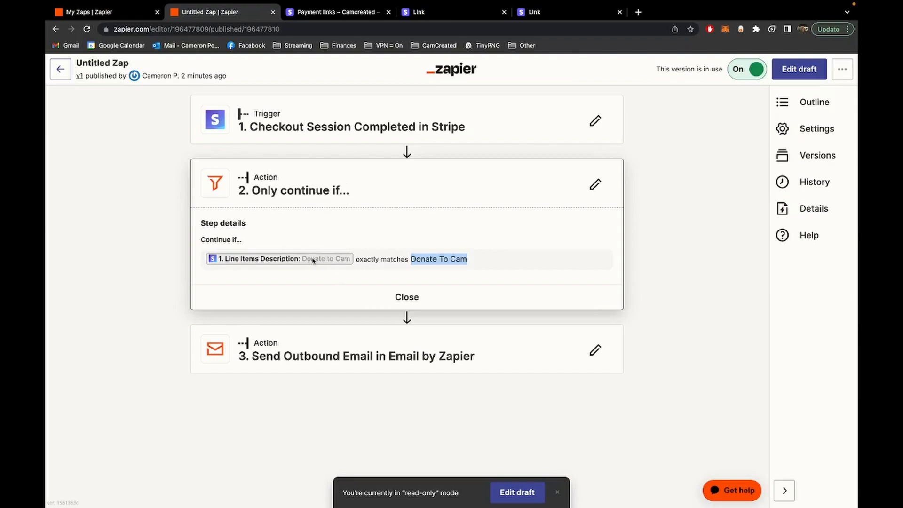
click(115, 12)
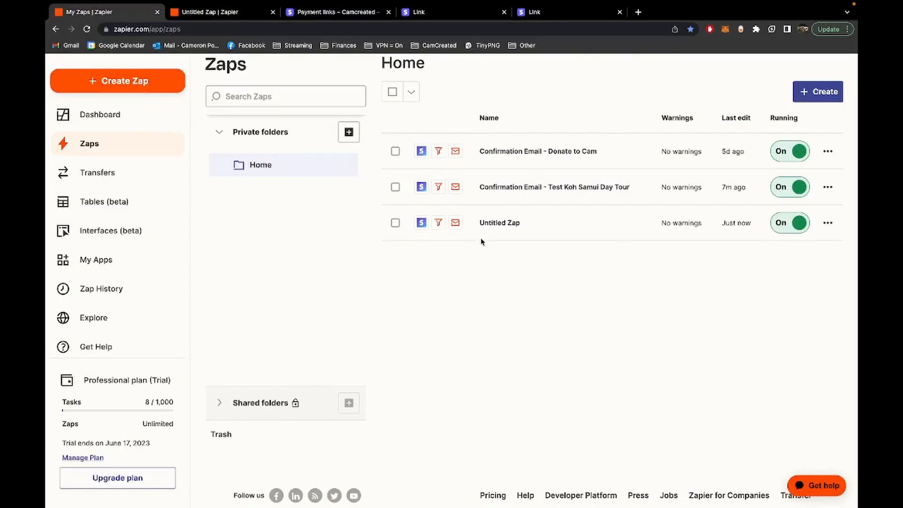
Examine the Professional trial plan's task usage and Zap allowance beside the Zaps list
drag(144, 404, 185, 404)
drag(140, 403, 177, 401)
double_click(164, 422)
triple_click(161, 403)
scroll(507, 309, up, 1)
scroll(508, 310, down, 1)
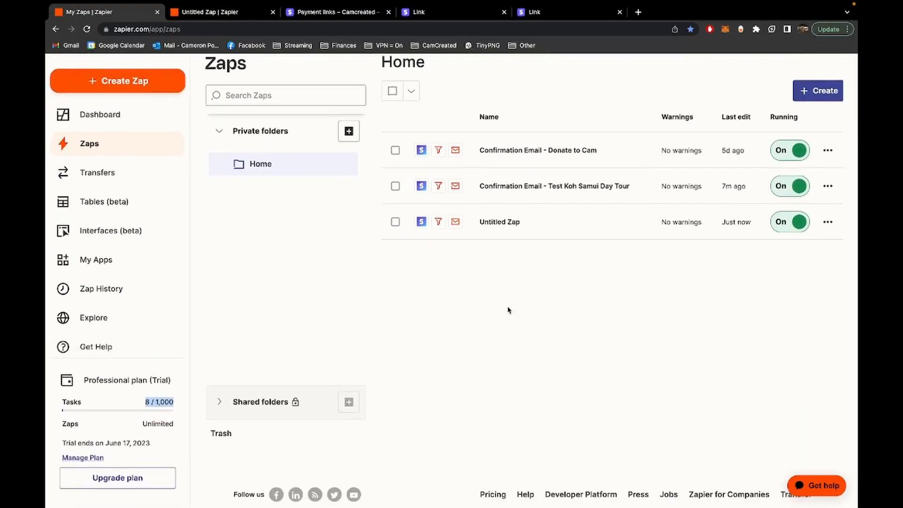